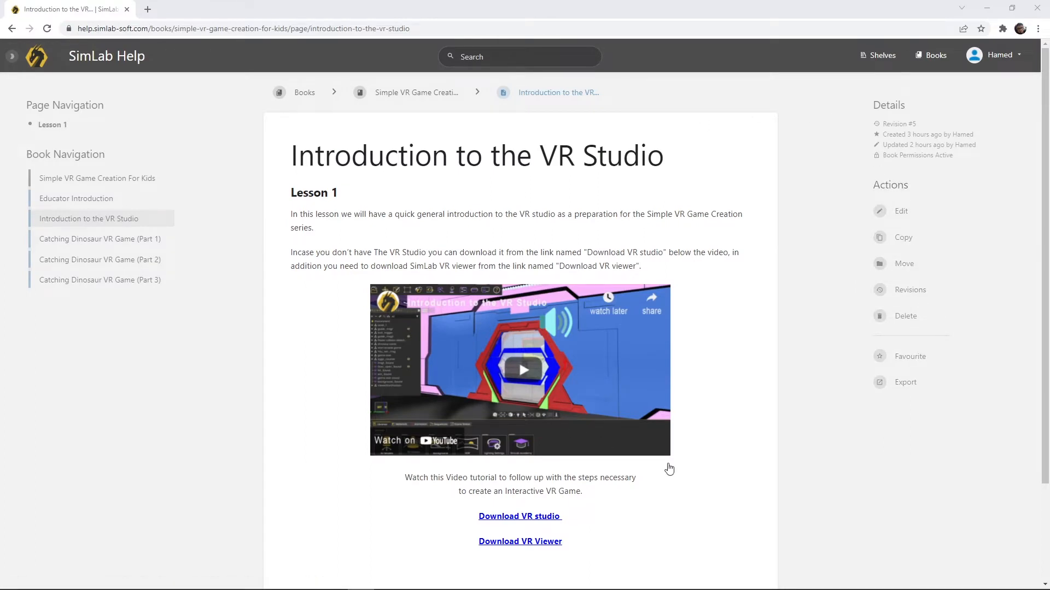
Step: Open the VR Studio and VR Viewer downloads linked from the Introduction to the VR Studio lesson
click(529, 517)
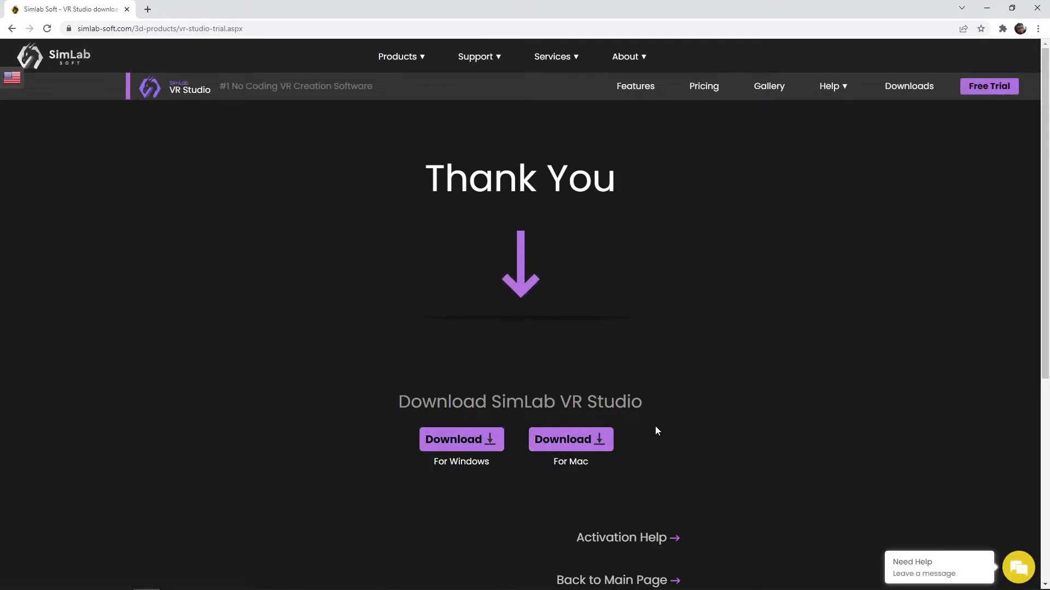
key(alt+Left)
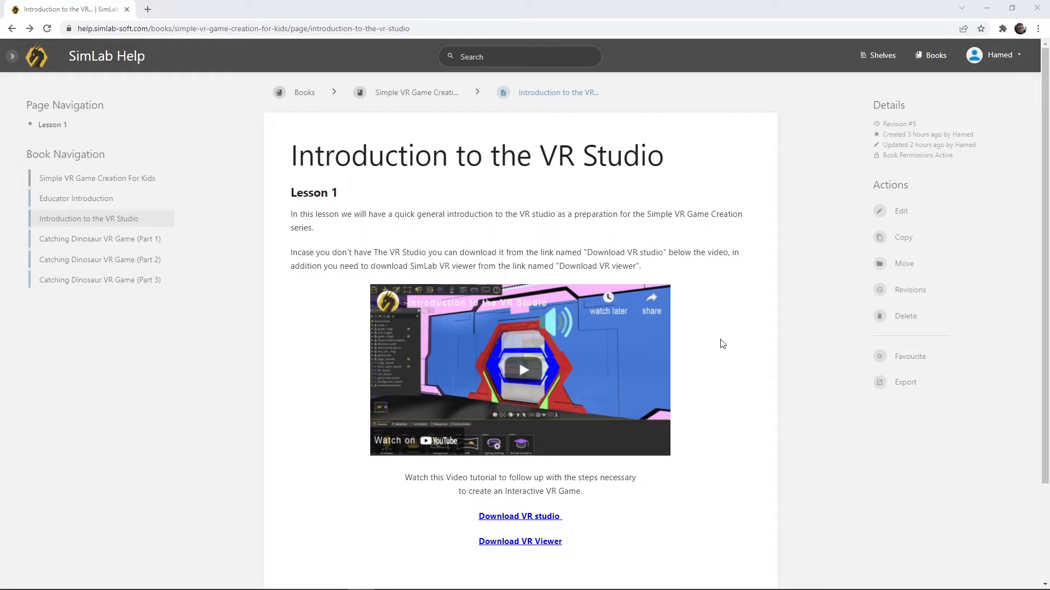
click(523, 542)
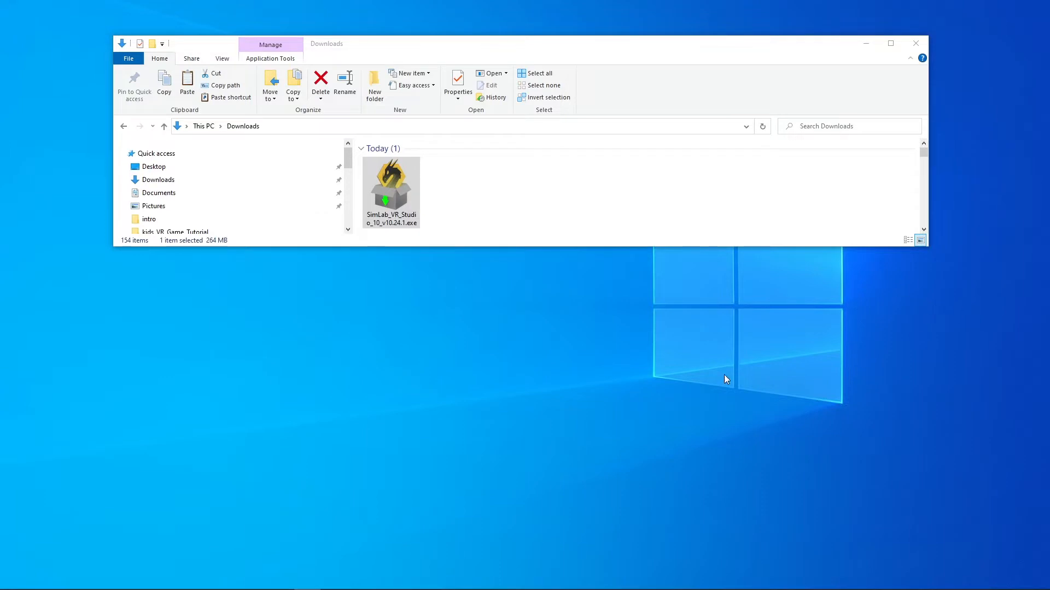
Step: Run the SimLab VR Studio 10 v10.24.1 installer, accept the license agreement and start the installation
double_click(406, 202)
click(654, 351)
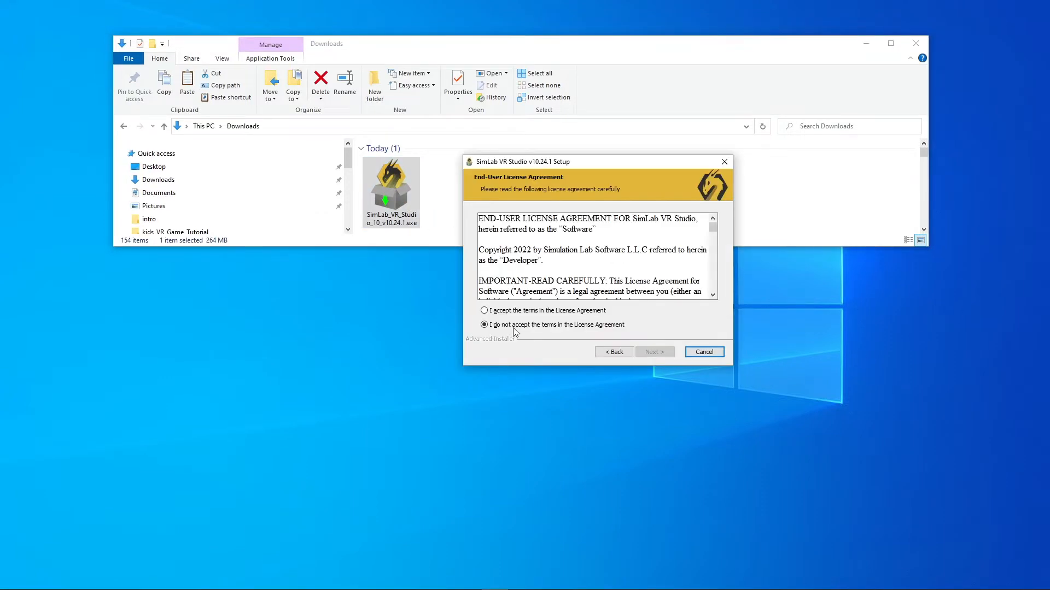
click(484, 310)
click(654, 352)
click(654, 351)
drag(670, 165, 640, 269)
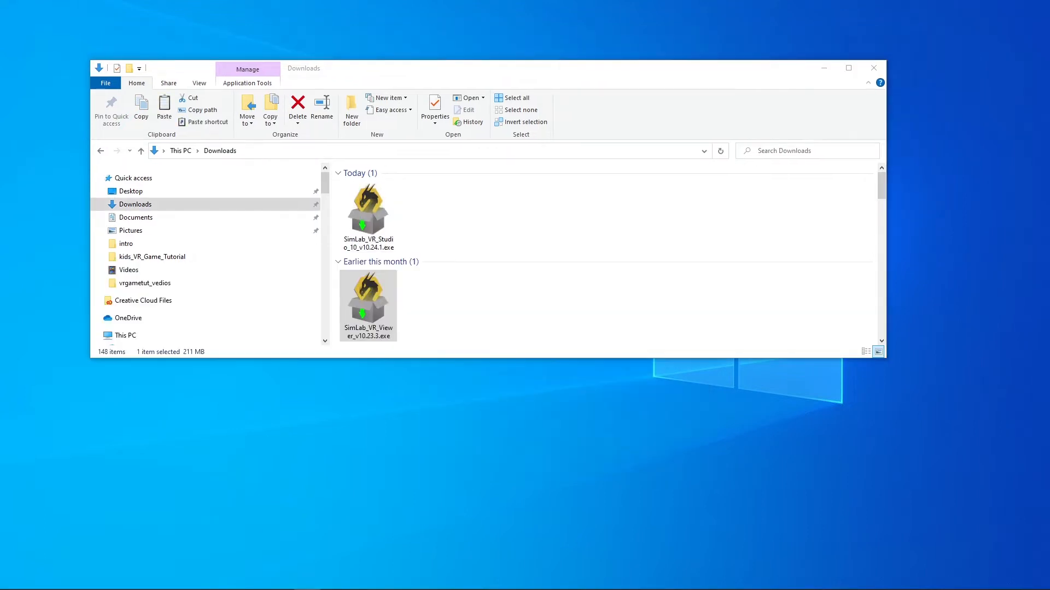
Step: Install SimLab VR Viewer v10.23.3 from the Downloads folder and close the viewer window that opens
key(Return)
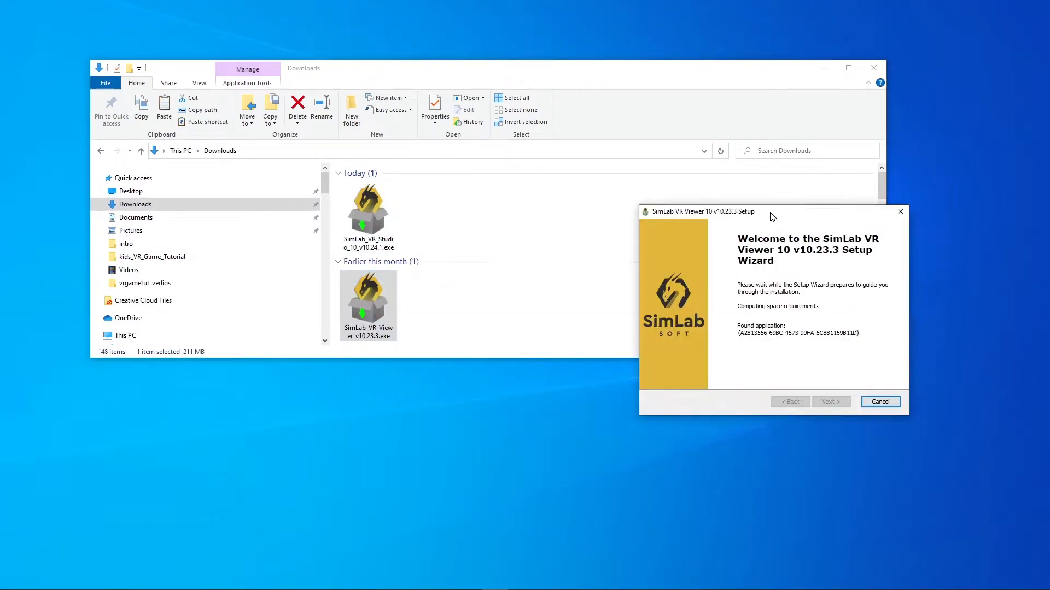
click(689, 381)
click(683, 381)
click(682, 381)
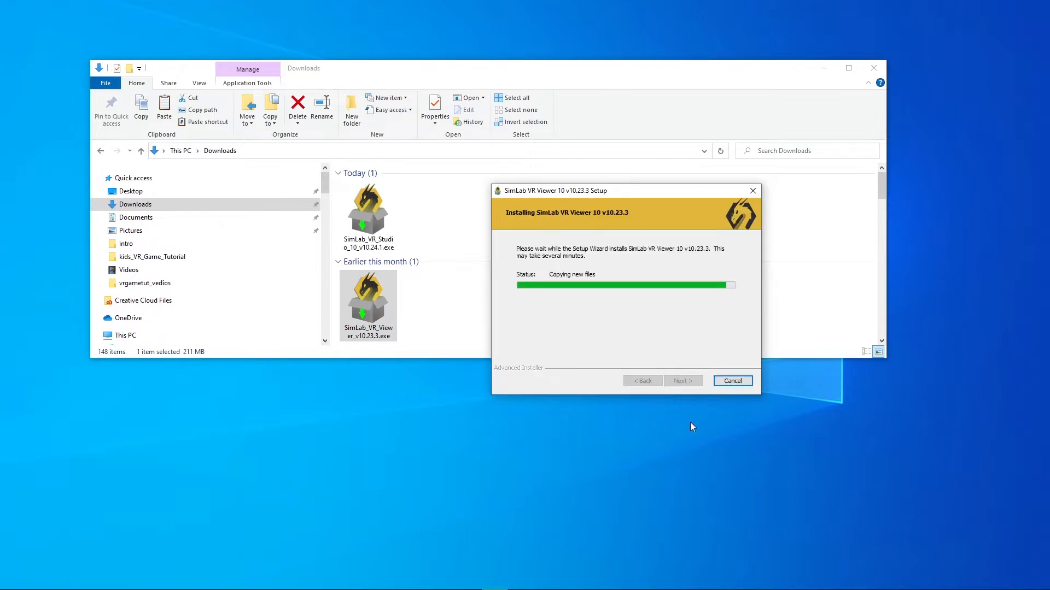
click(683, 382)
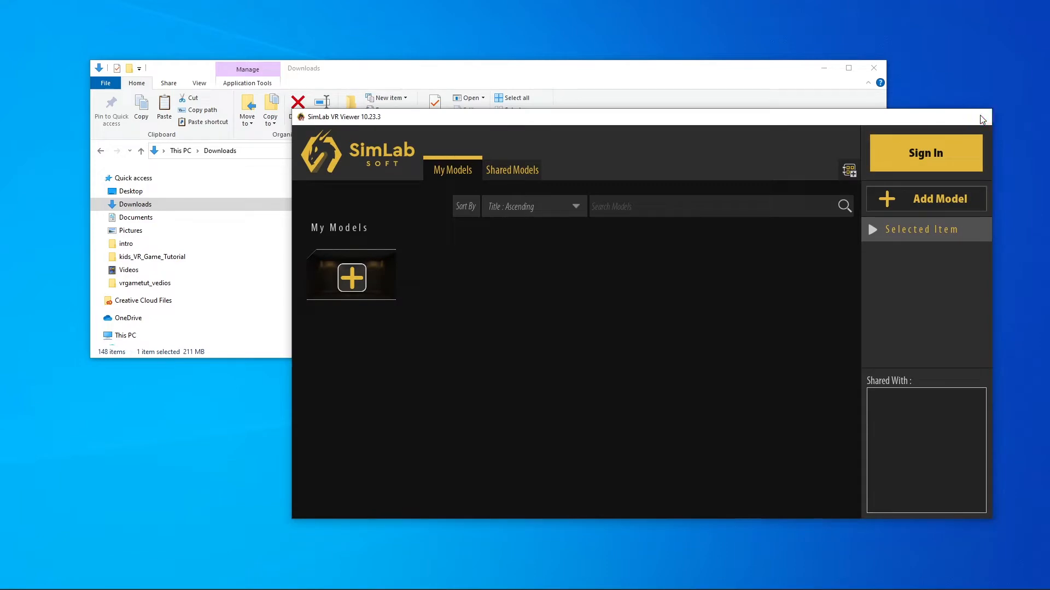
click(979, 117)
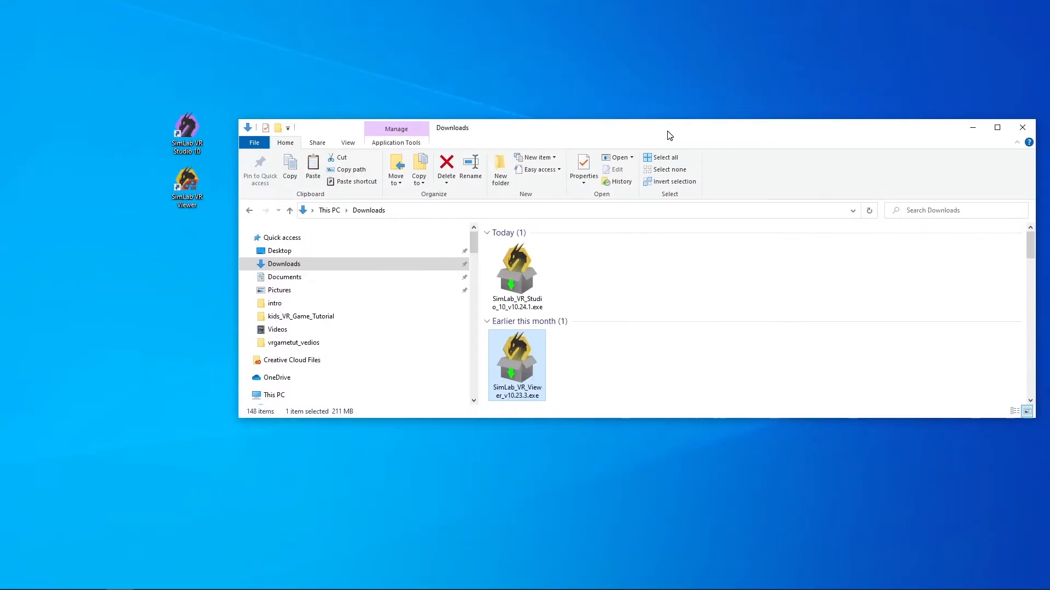
Step: Close the Downloads window and launch SimLab VR Studio 10 from the desktop
drag(670, 135, 660, 134)
click(1013, 127)
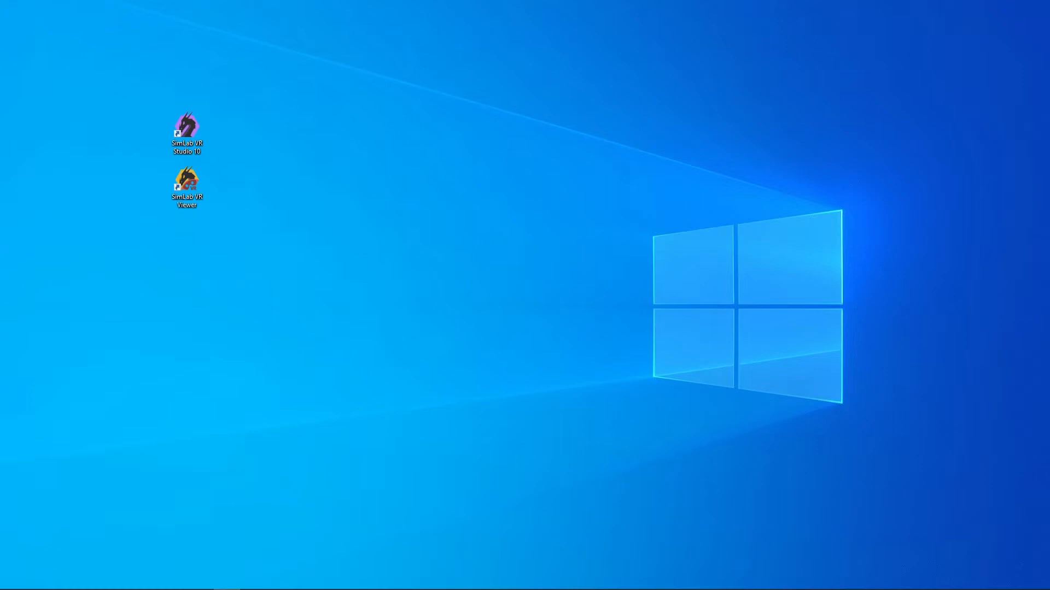
double_click(189, 131)
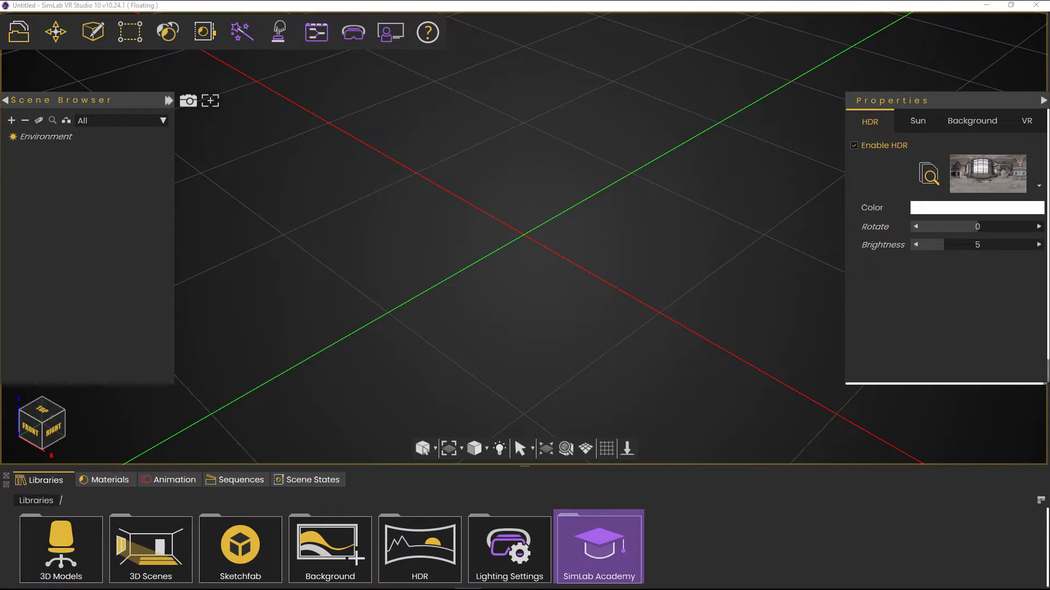
Step: Browse the SimLab Academy library to the Random Function lesson under VR Creation, Training Builder, and look through the Help resources
click(606, 552)
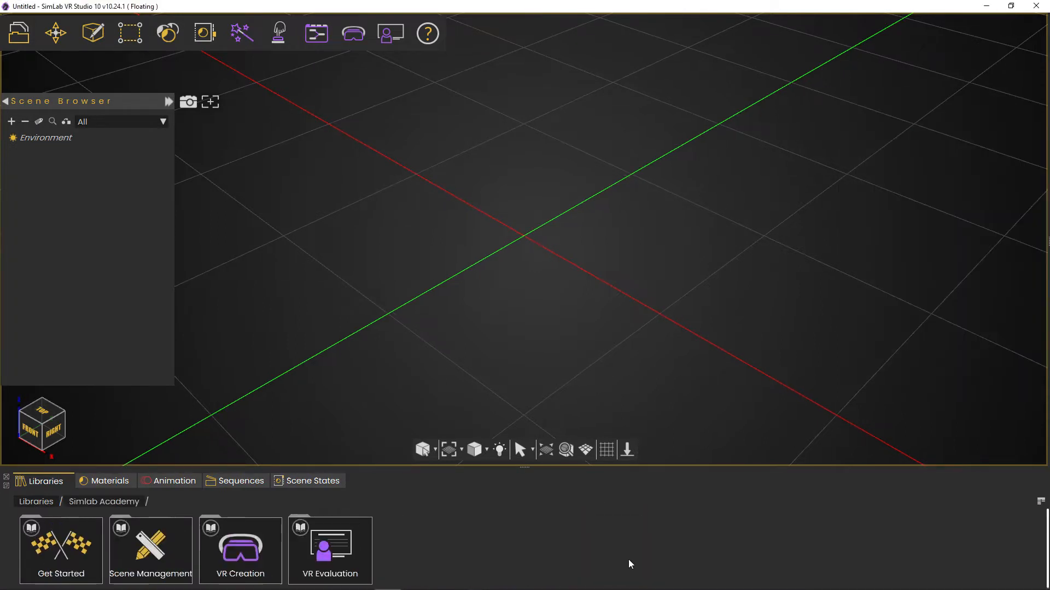
click(266, 566)
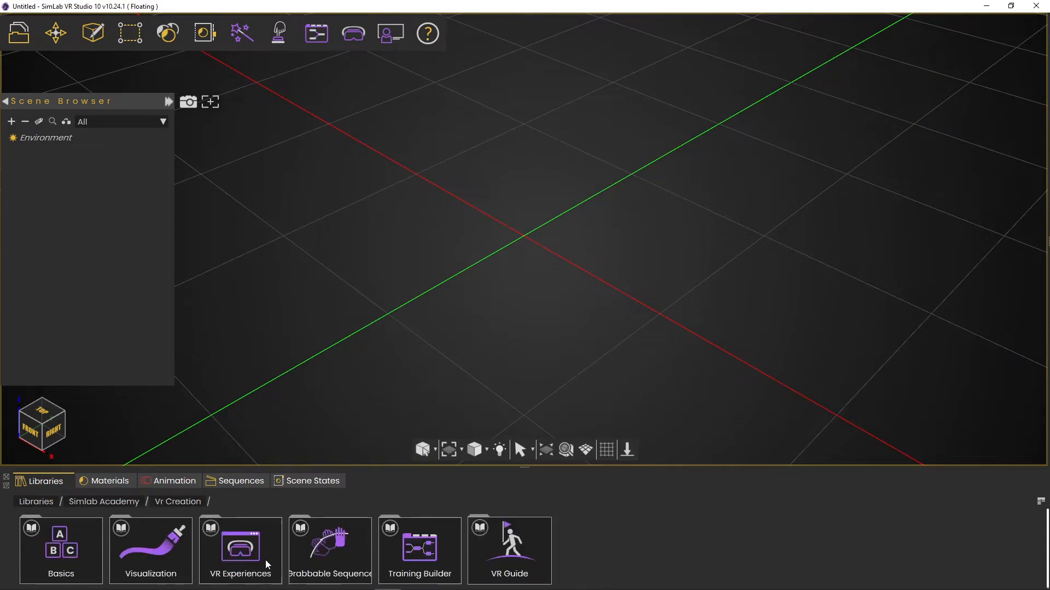
click(394, 562)
click(484, 565)
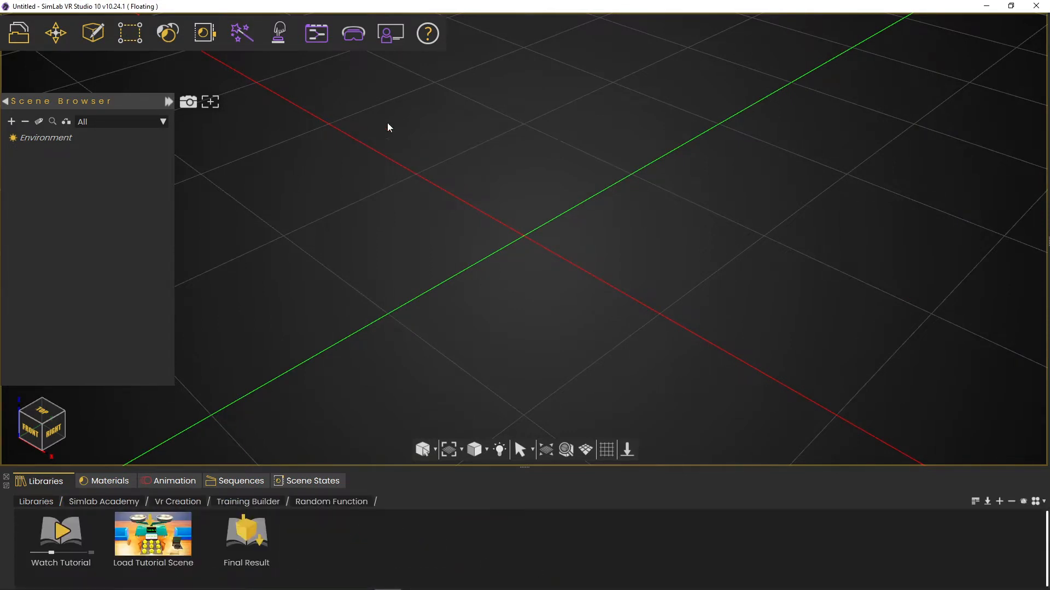
click(432, 38)
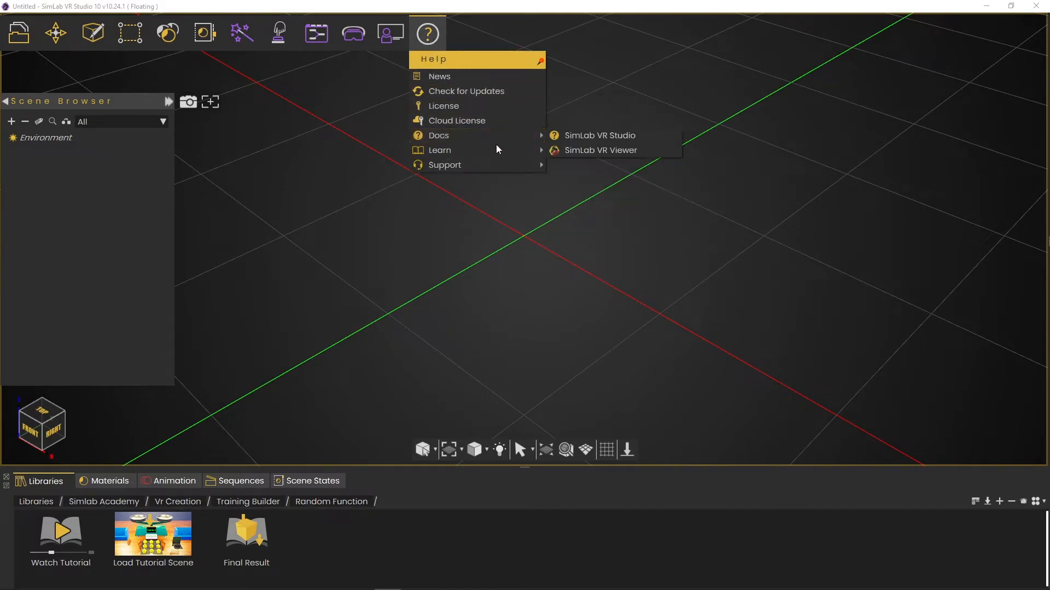
mouse_move(506, 153)
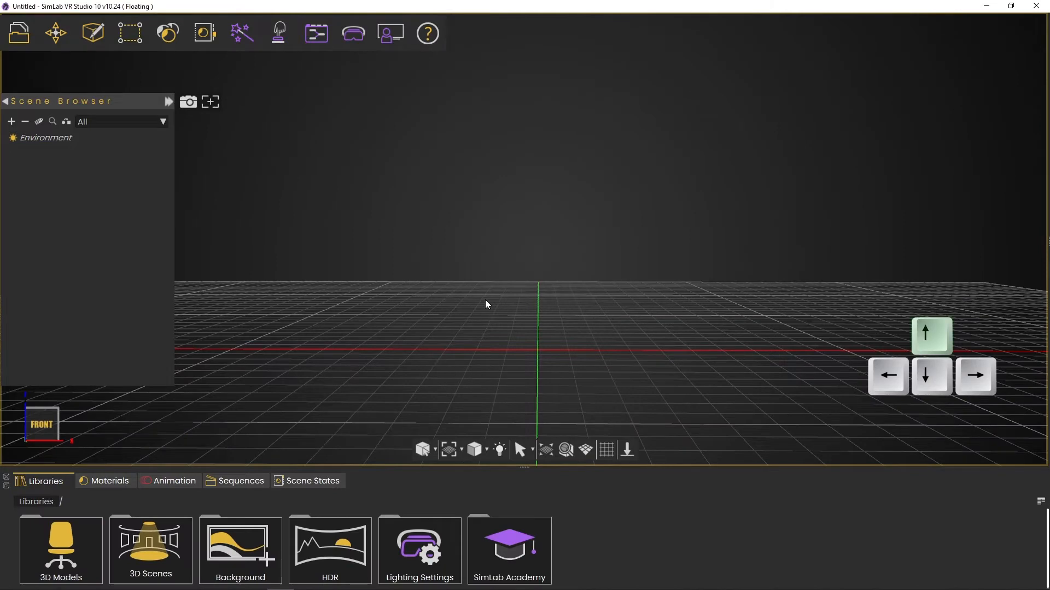
Step: Walk the camera forward over the empty grid and back again
key(Up)
key(Up)
key(Up)
key(Up)
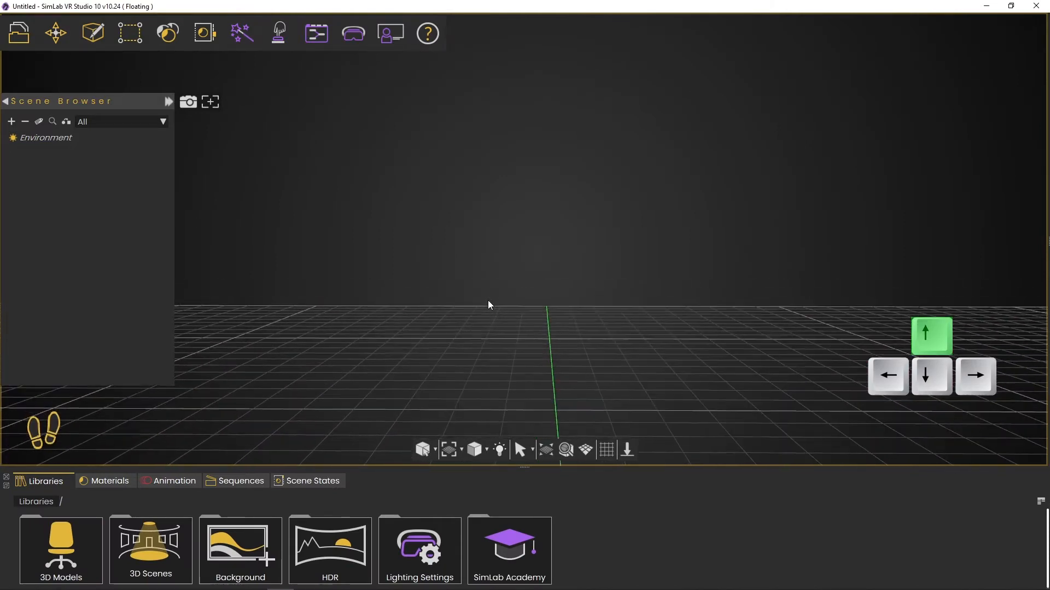
key(Up)
key(Up)
key(Down)
key(Down)
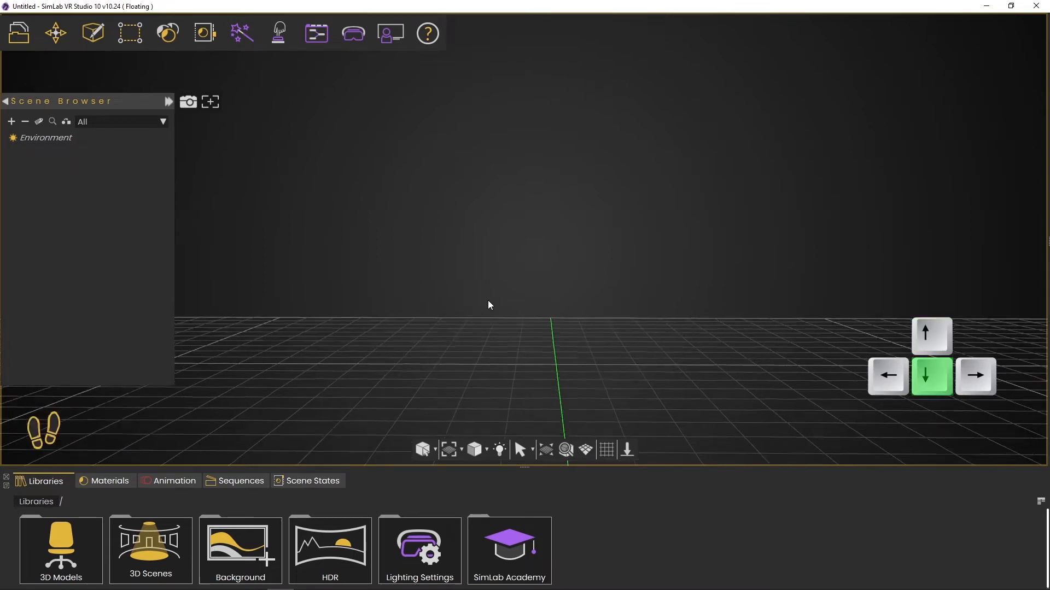
key(Down)
key(Down)
key(Down)
key(Down)
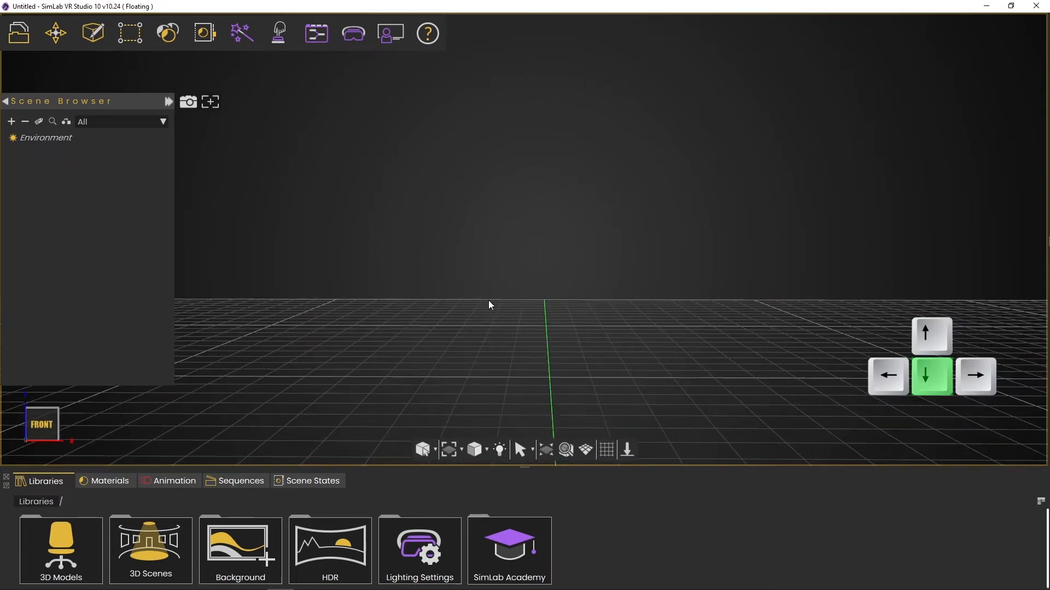
key(Down)
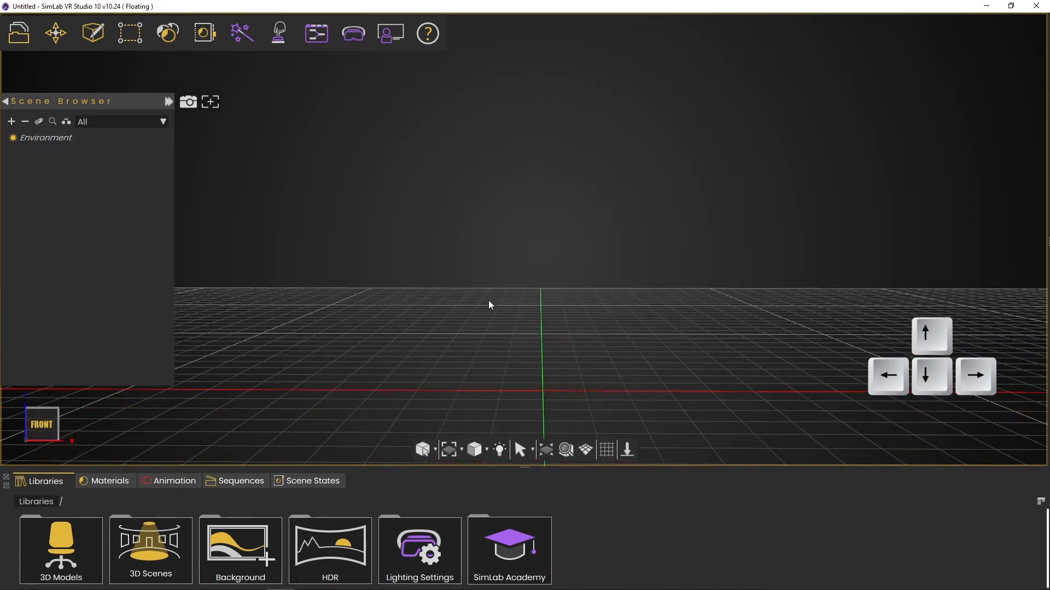
Step: Shift the camera sideways to the right along the grid and return it to the left
key(Right)
key(Right)
key(Right)
key(Right)
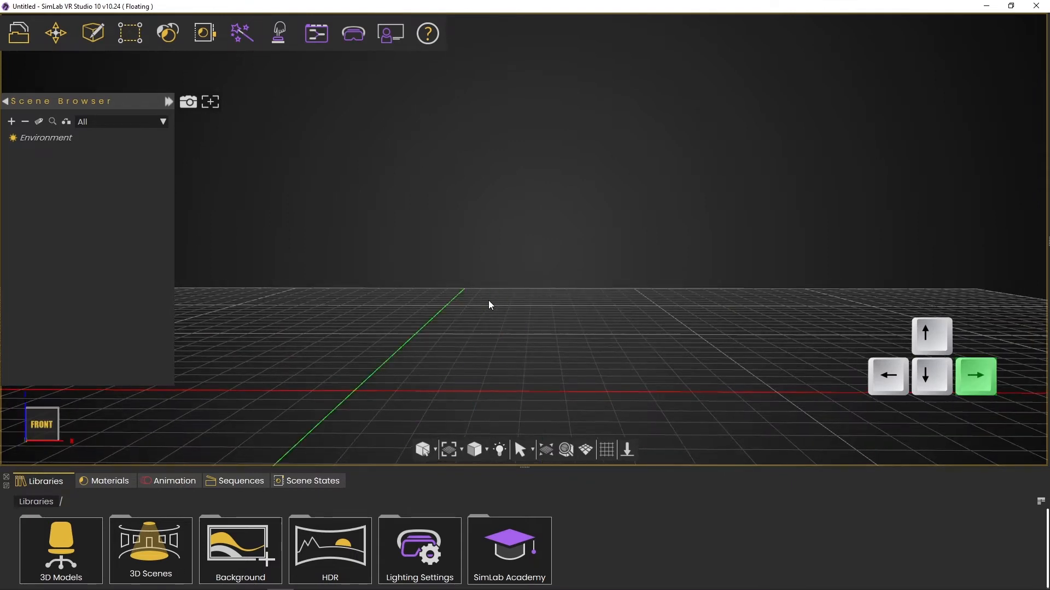
key(Right)
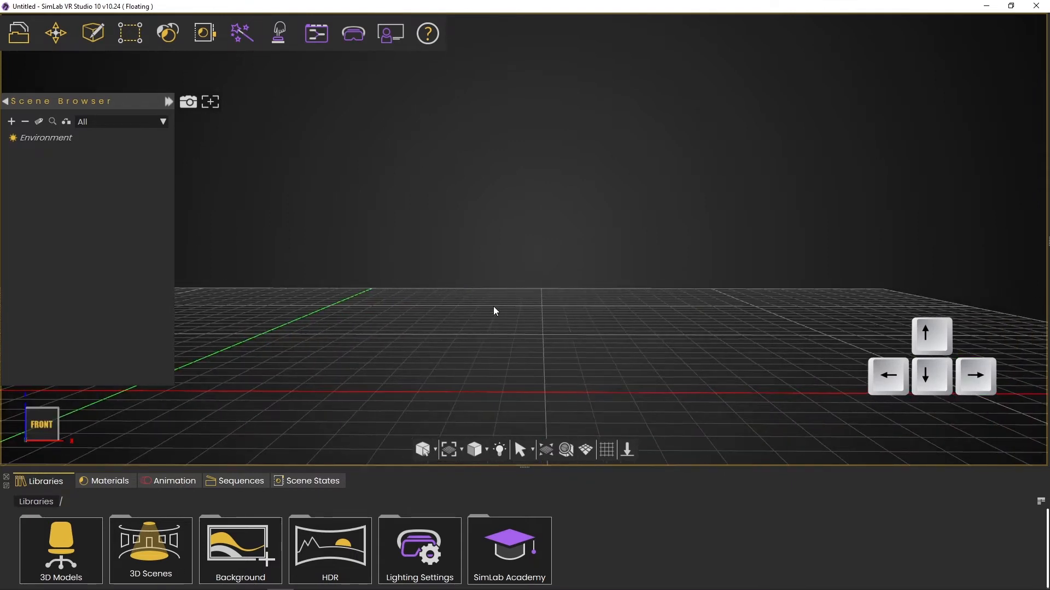
key(Left)
key(Left)
key(Left)
key(Left)
key(Left)
key(Left)
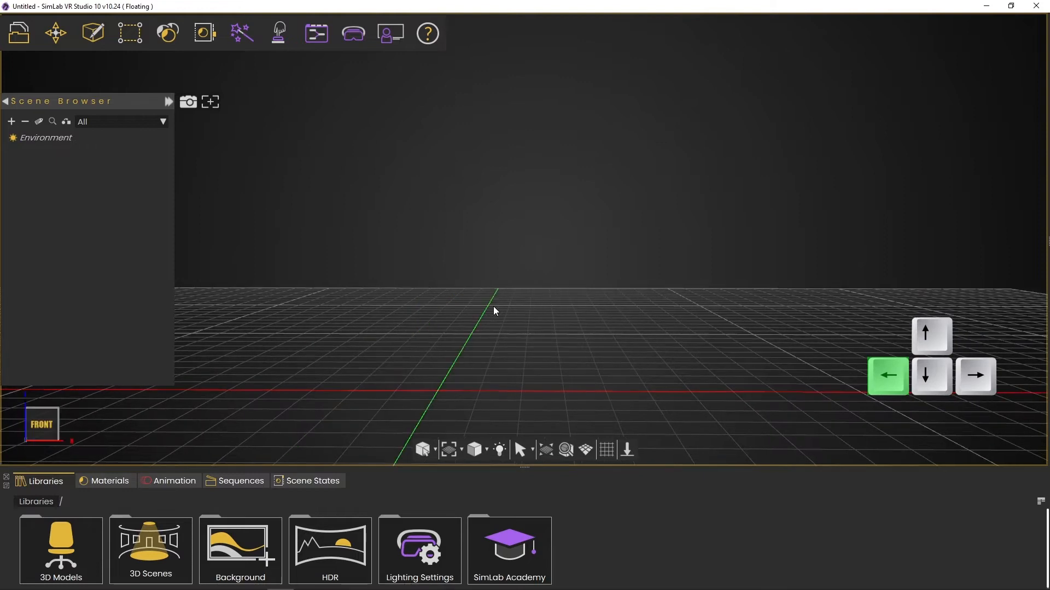
key(Left)
key(Left)
key(Left)
key(Left)
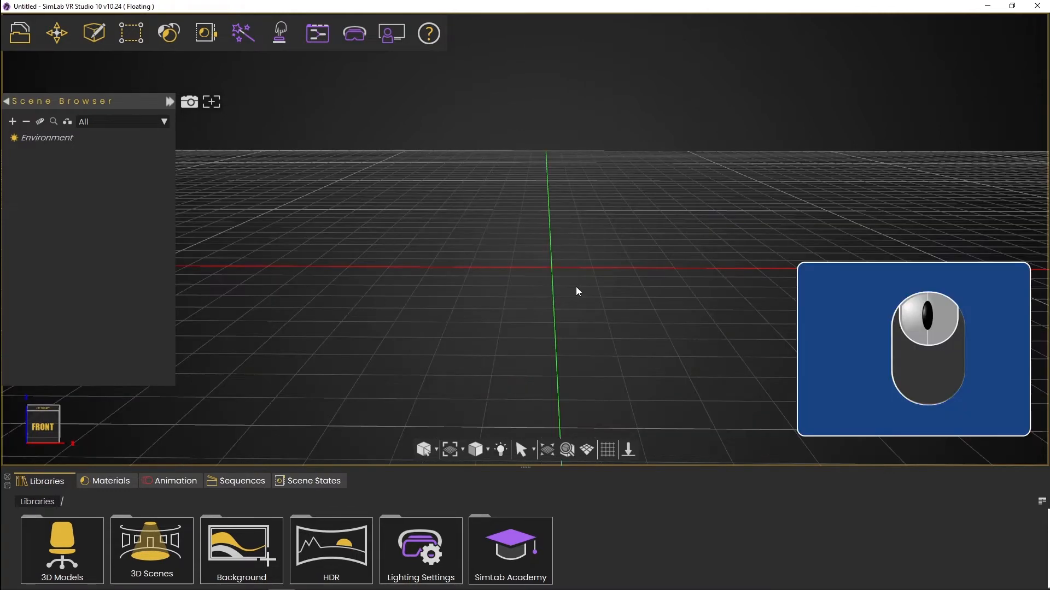
Step: Look around the empty grid, tilting and orbiting the camera to inspect it from other angles
right_drag(575, 287, 574, 288)
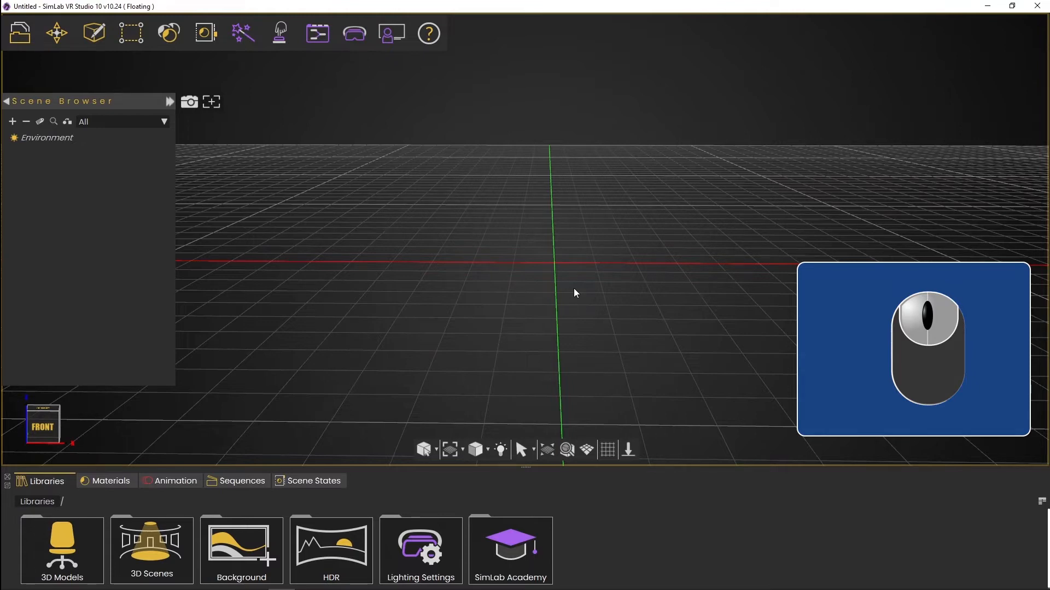
right_drag(574, 288, 572, 289)
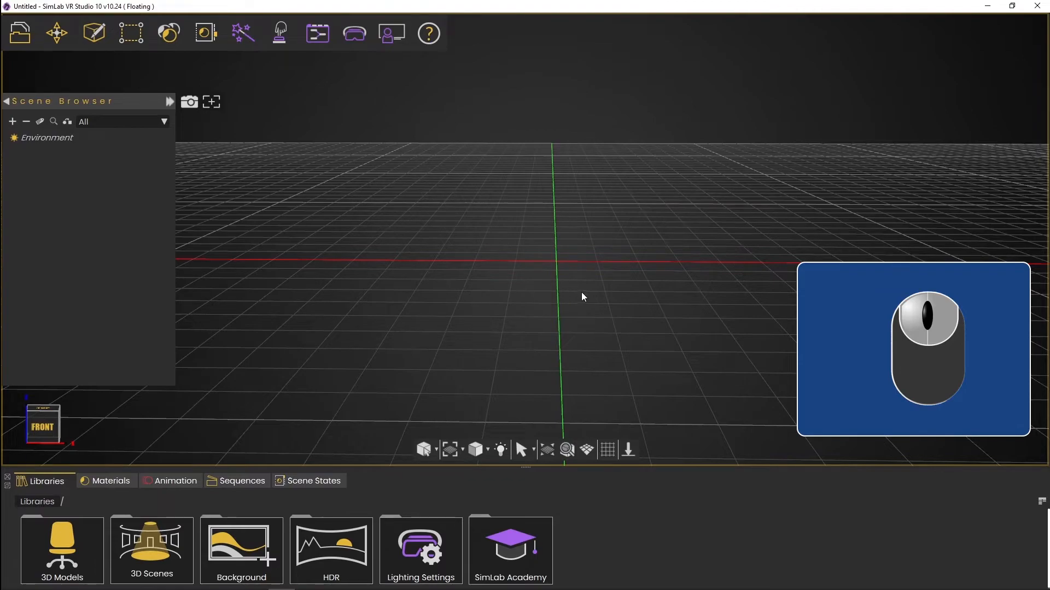
drag(598, 296, 595, 319)
right_drag(598, 326, 654, 435)
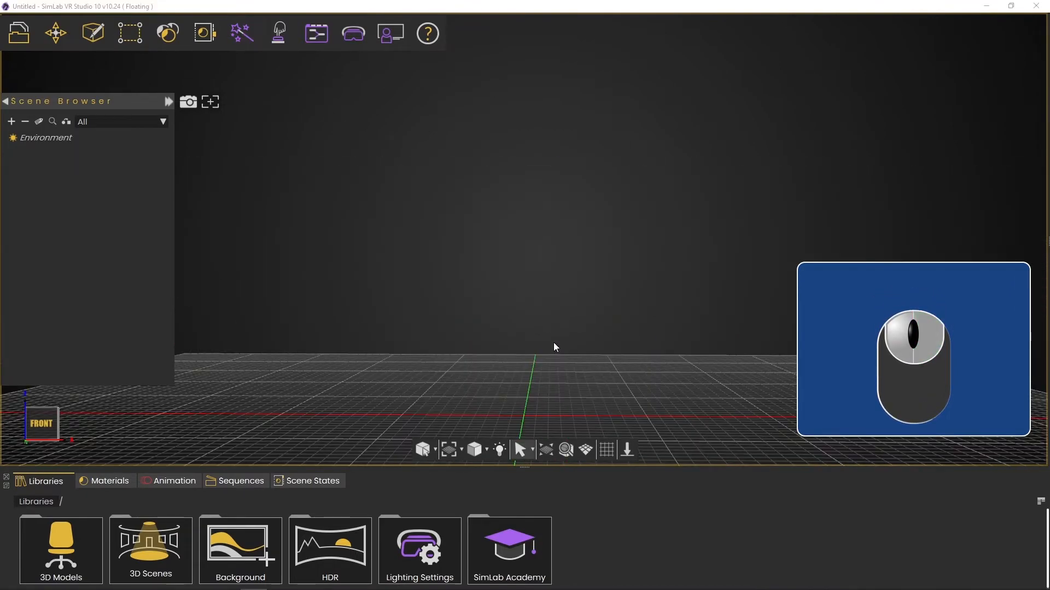
middle_drag(554, 344, 424, 291)
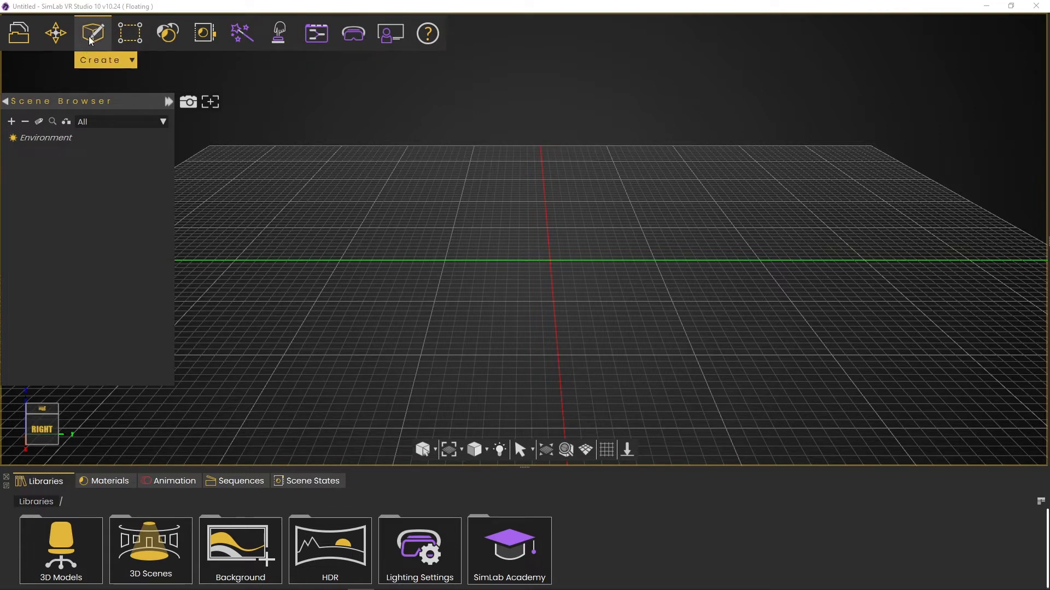
Step: Create a box centred at 0 0 0.5 with width, depth and height of 1.00
click(95, 62)
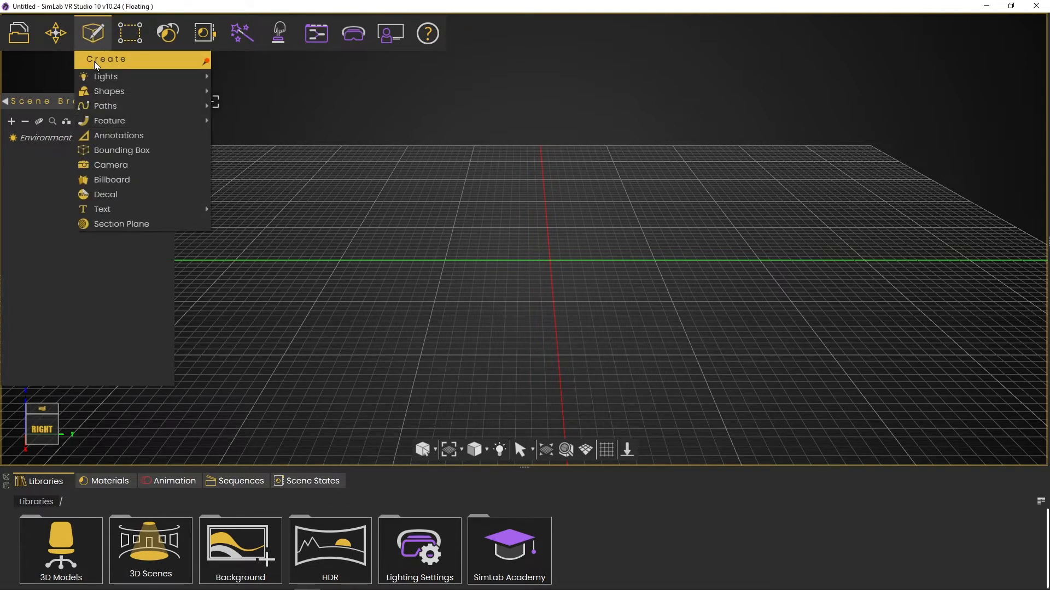
mouse_move(100, 95)
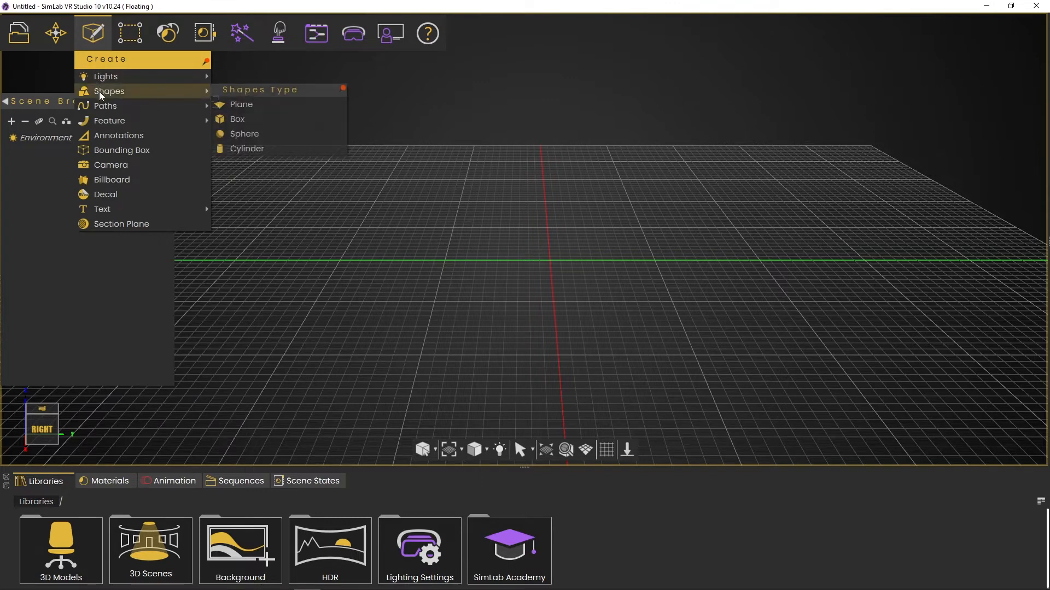
click(244, 119)
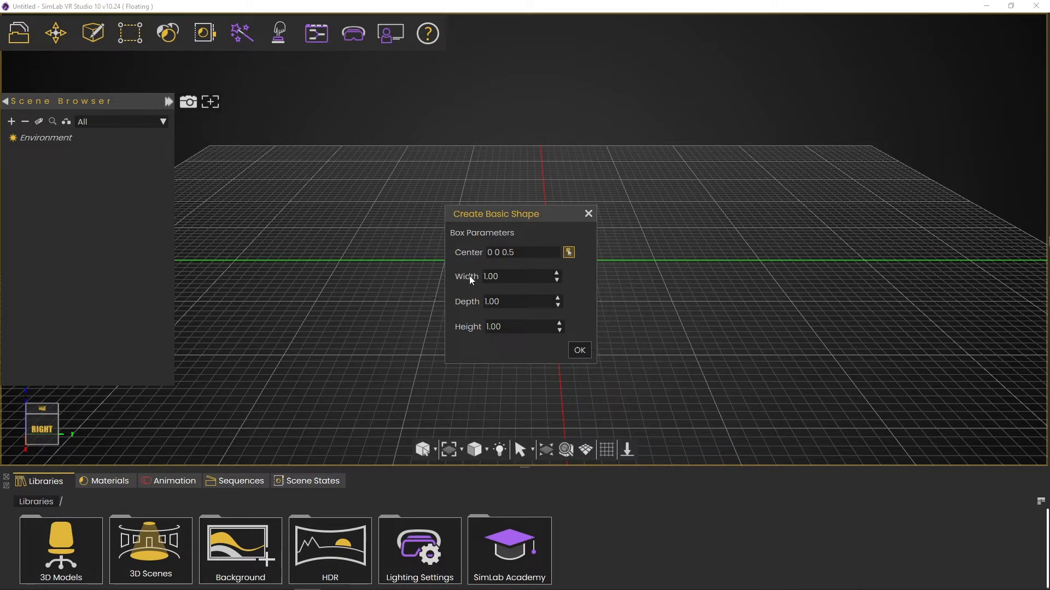
click(580, 350)
Step: Move the box along the X and Z axes and freely, to about X 0.90, Y -0.03, Z 0.72
drag(516, 320, 720, 327)
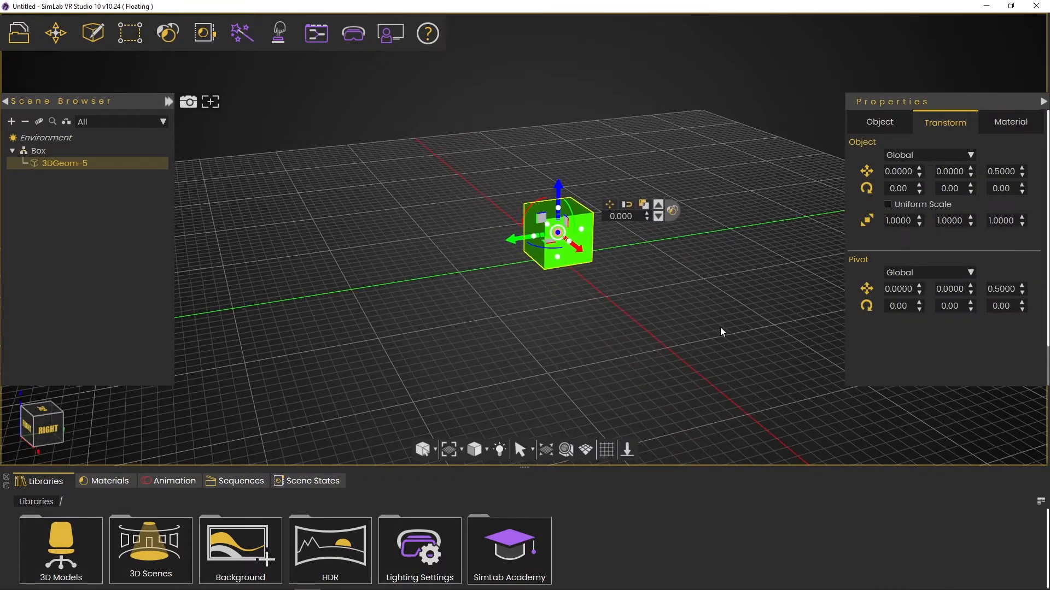
drag(524, 297, 597, 378)
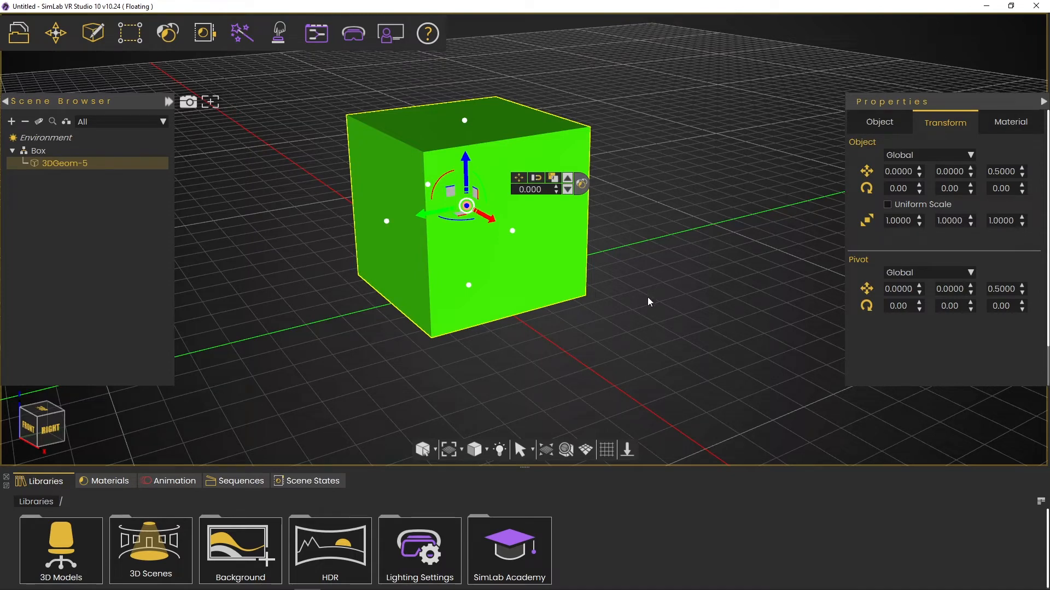
drag(492, 227, 513, 224)
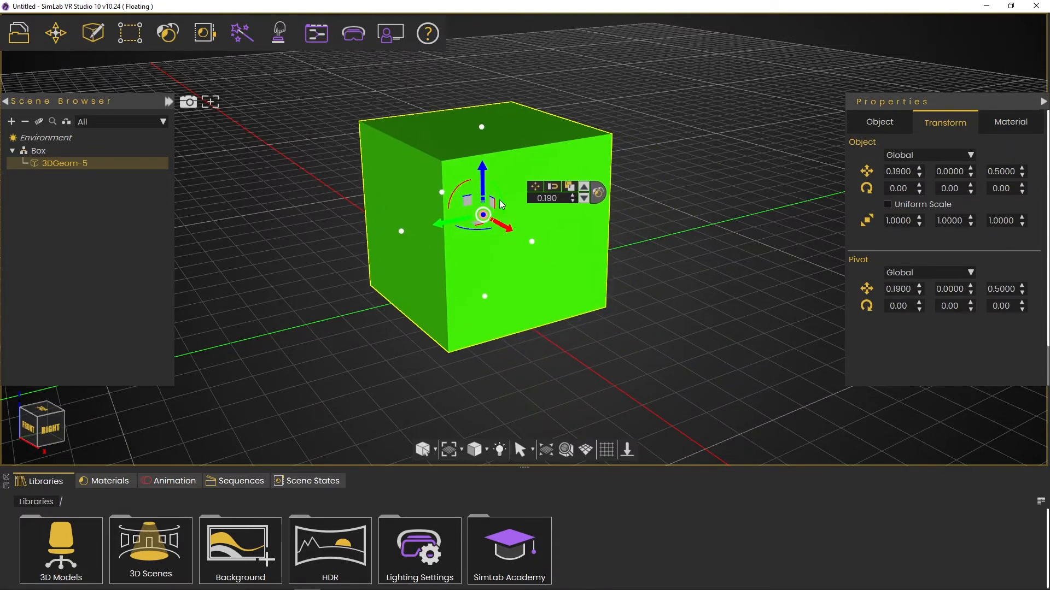
mouse_move(484, 172)
mouse_down()
mouse_move(471, 76)
mouse_move(490, 188)
mouse_up()
drag(446, 242, 530, 215)
scroll(523, 362, down, 4)
scroll(538, 362, up, 3)
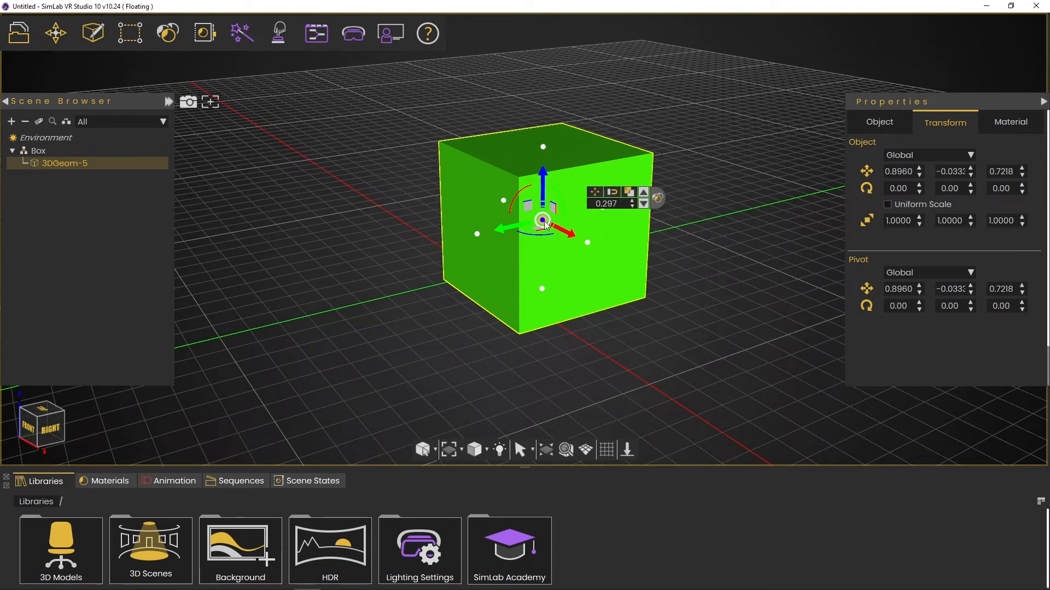
Step: Move the box to about X 0.28, Y 0.39, Z 0.33 and stretch it to scale factors of about 0.78, 1.76 and 1.93
mouse_move(543, 220)
mouse_down()
mouse_move(550, 248)
mouse_move(535, 201)
mouse_move(543, 235)
mouse_move(542, 208)
mouse_up()
drag(621, 259, 508, 217)
drag(494, 90, 494, 197)
drag(403, 274, 652, 332)
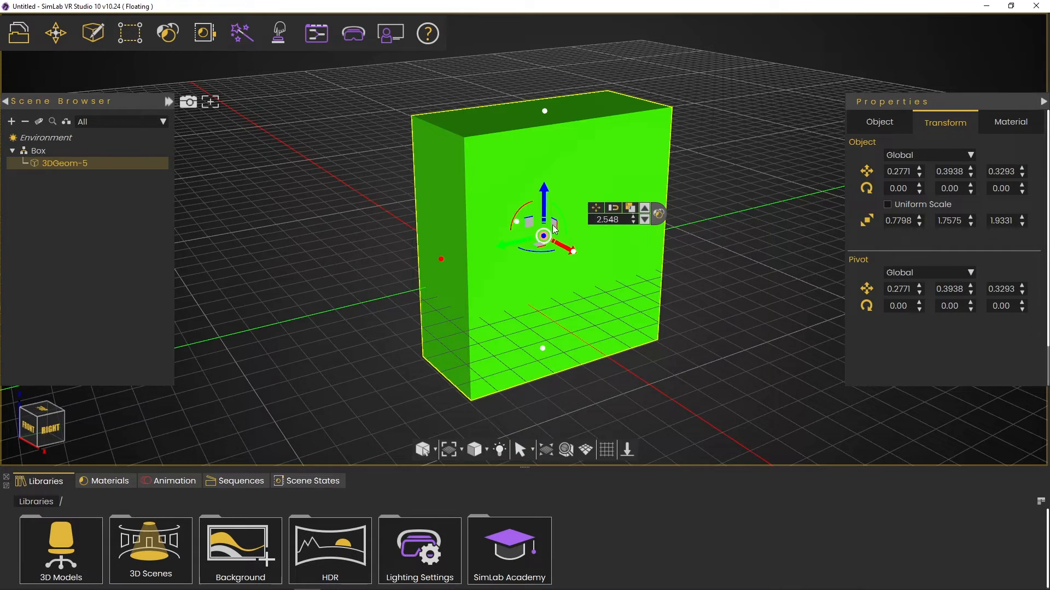
Step: Rotate the box freely with the rotation handle, entering exact angles of 90 and 180 degrees
drag(558, 209, 481, 255)
double_click(590, 219)
text(90)
key(Return)
double_click(607, 219)
text(180)
key(Return)
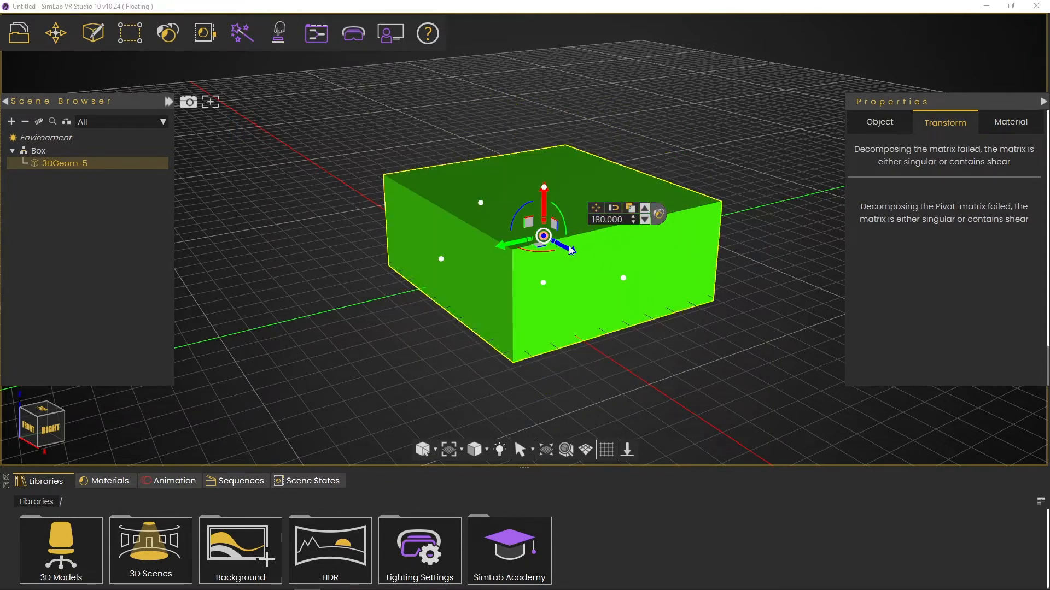
drag(535, 251, 585, 272)
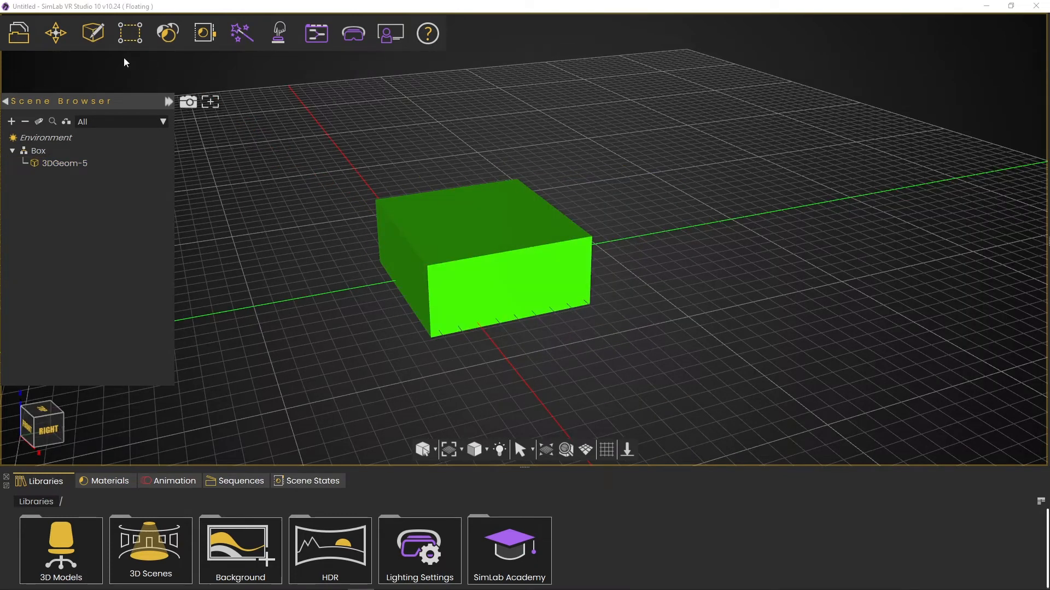
Step: Create a sphere centred at 0 0 0.5 with a radius of 0.50
click(96, 35)
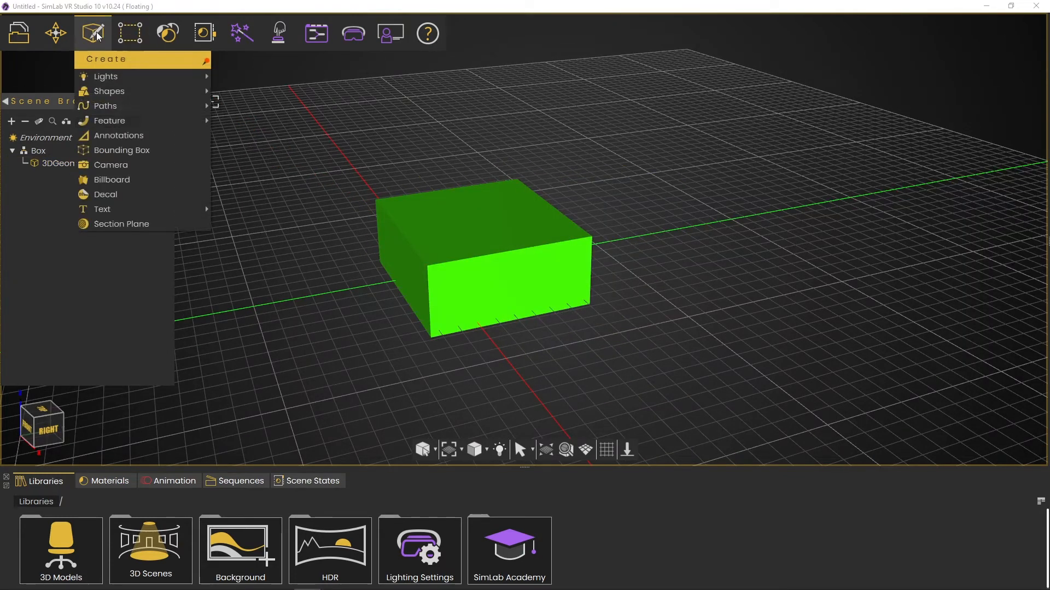
mouse_move(125, 94)
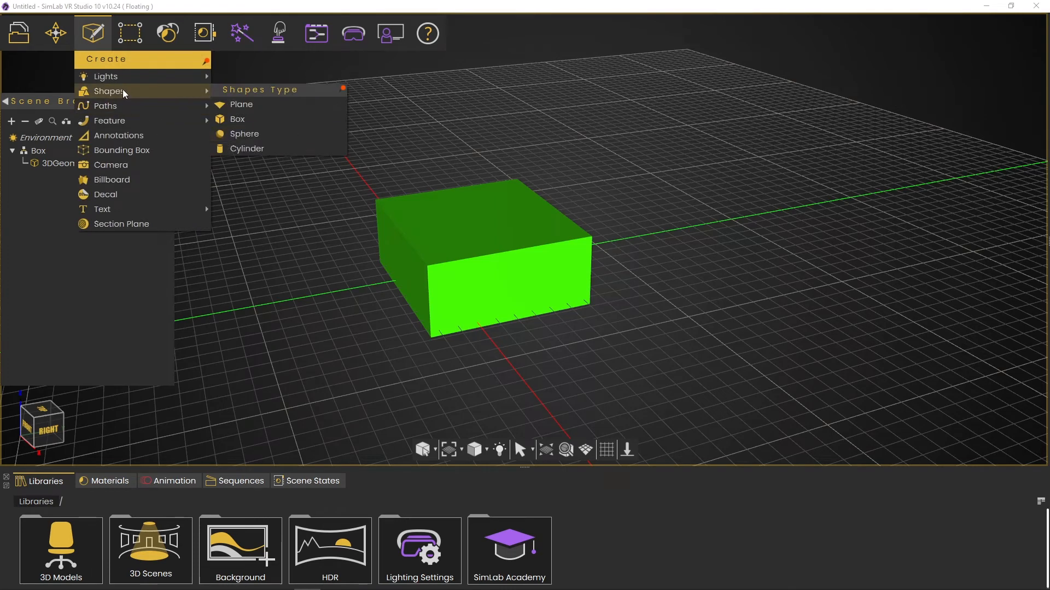
click(247, 136)
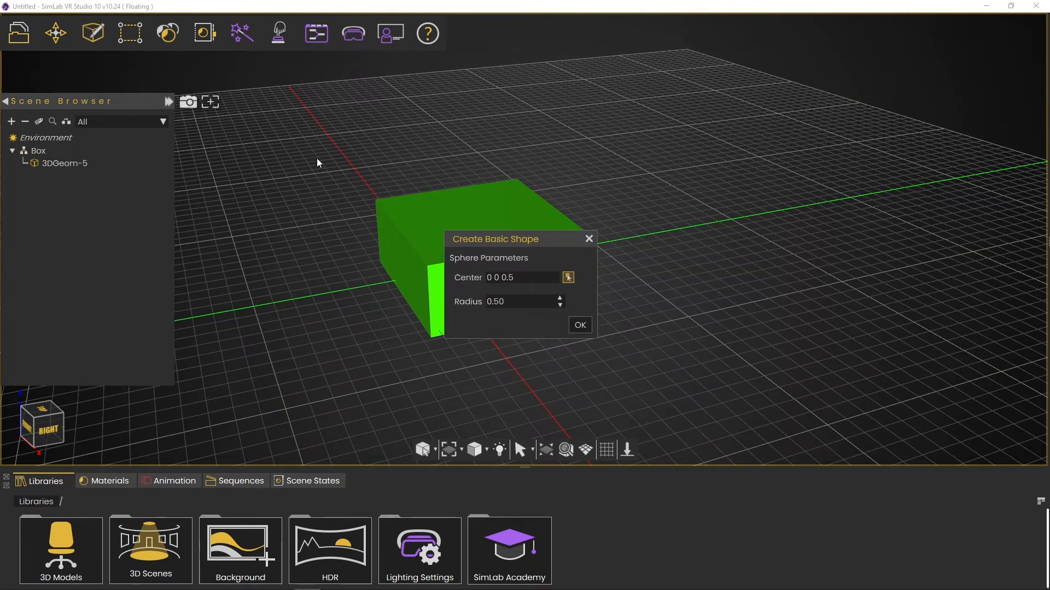
click(580, 325)
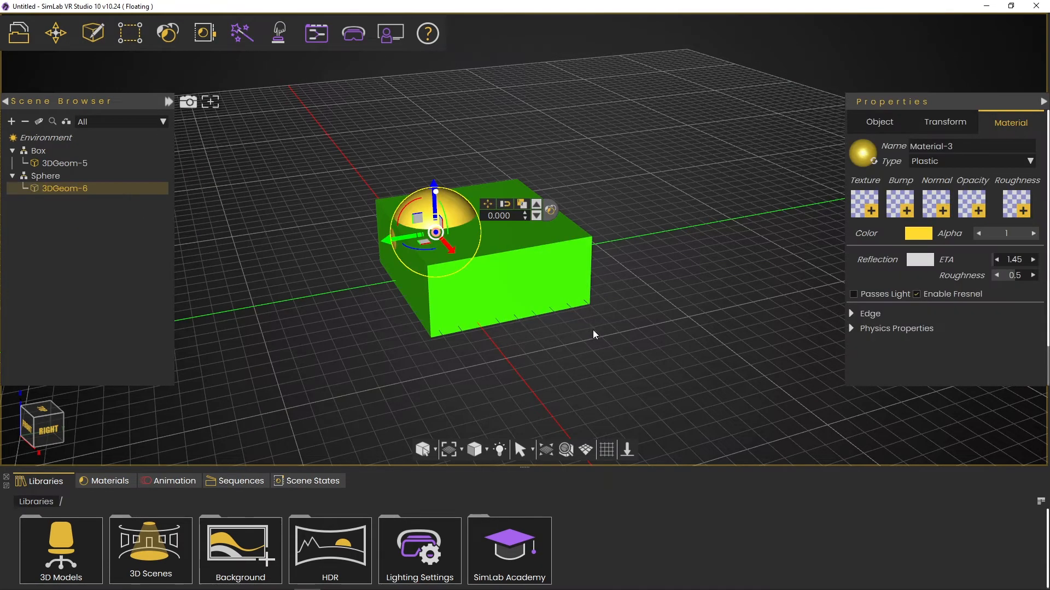
Step: Move the sphere along the Y axis by about 3.91 so it stands clear of the box
middle_drag(407, 377, 421, 401)
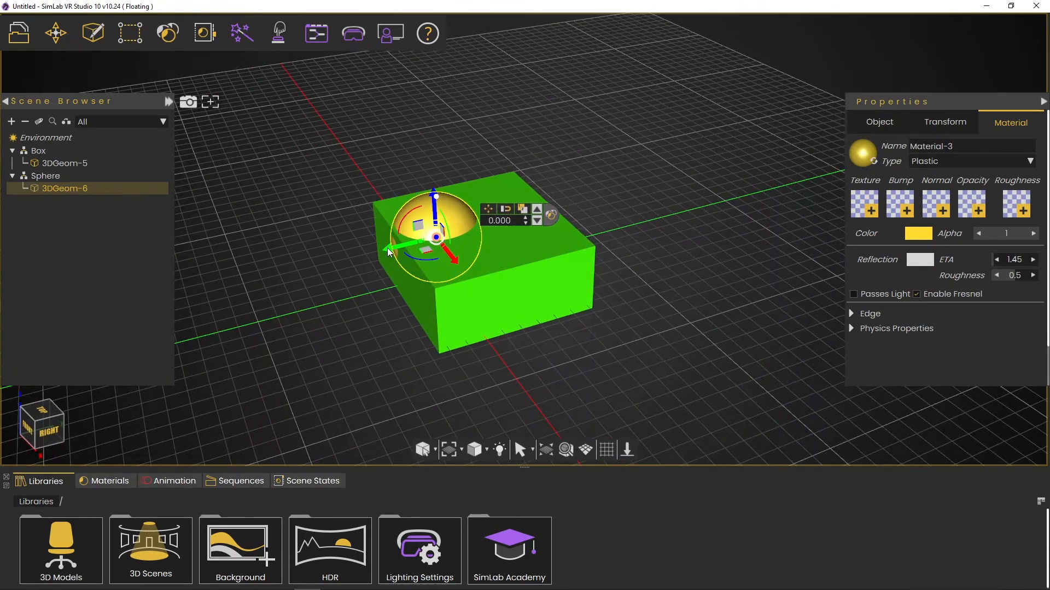
drag(387, 251, 694, 200)
middle_drag(723, 304, 483, 287)
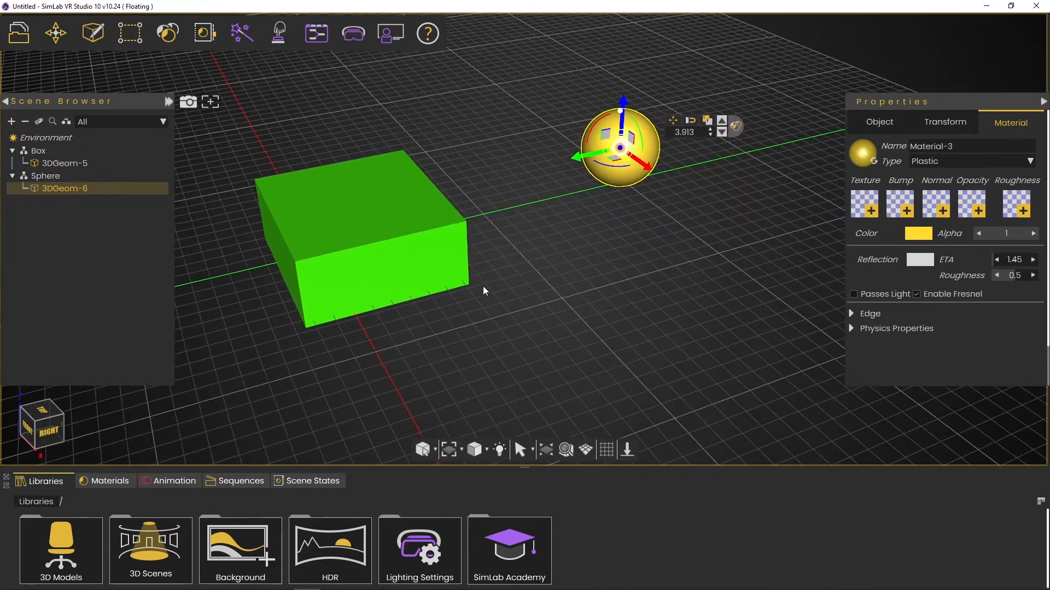
drag(568, 328, 504, 246)
middle_drag(541, 286, 638, 300)
drag(638, 300, 704, 241)
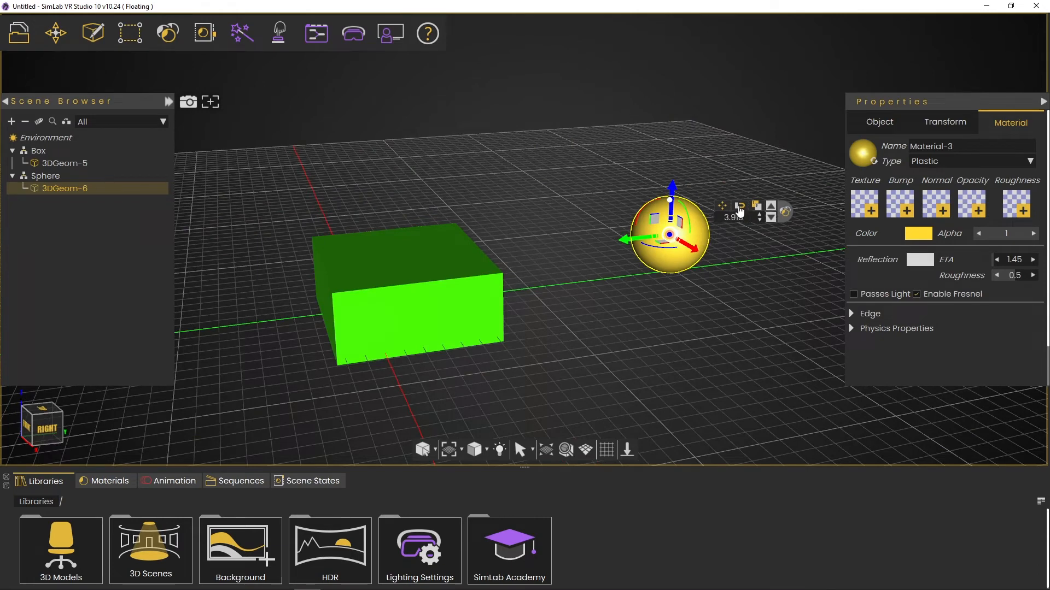
Step: Snap the sphere onto the top face of the box
click(739, 209)
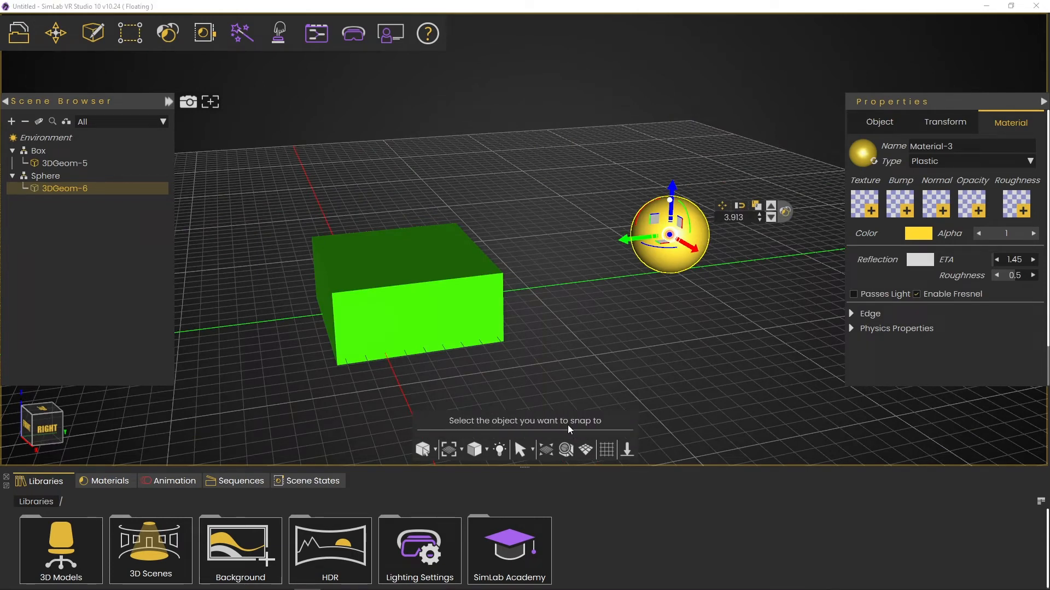
click(403, 256)
middle_drag(449, 372, 710, 383)
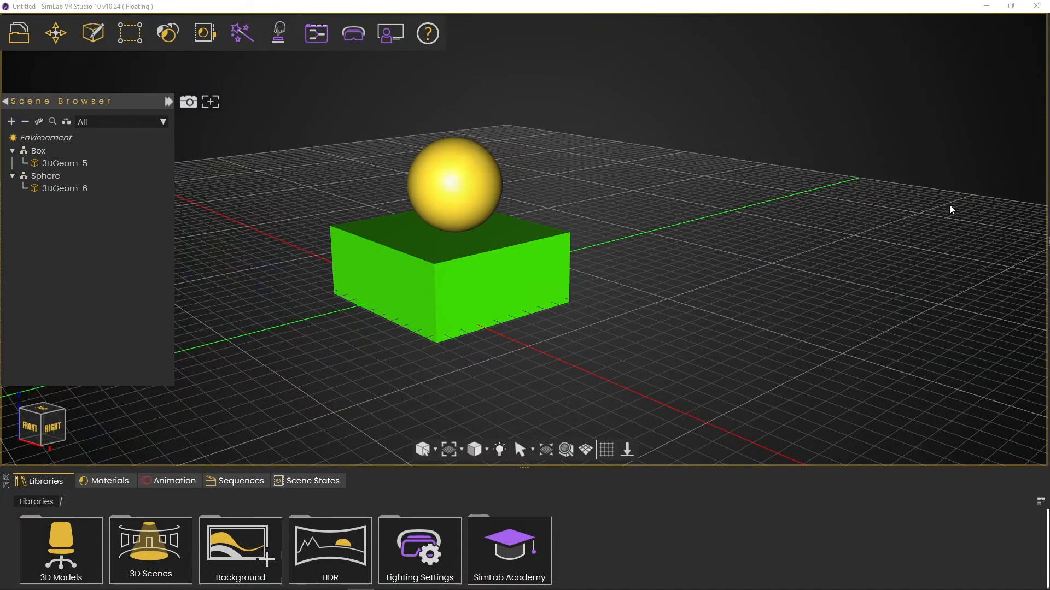
Step: Select the sphere and the box in the 3D view, and select the Sphere and Box nodes in the scene tree
click(453, 182)
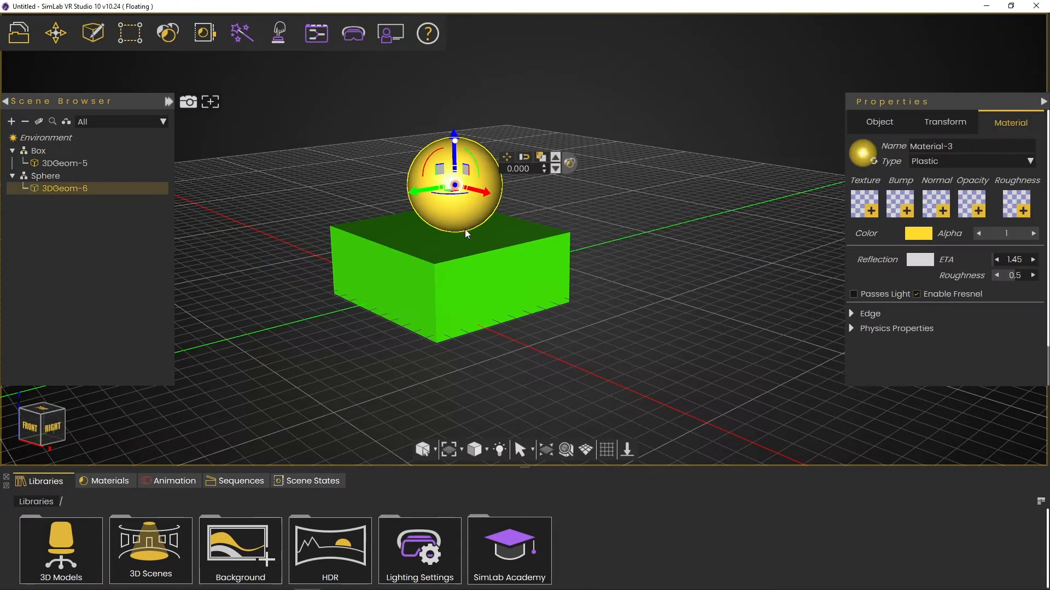
click(481, 296)
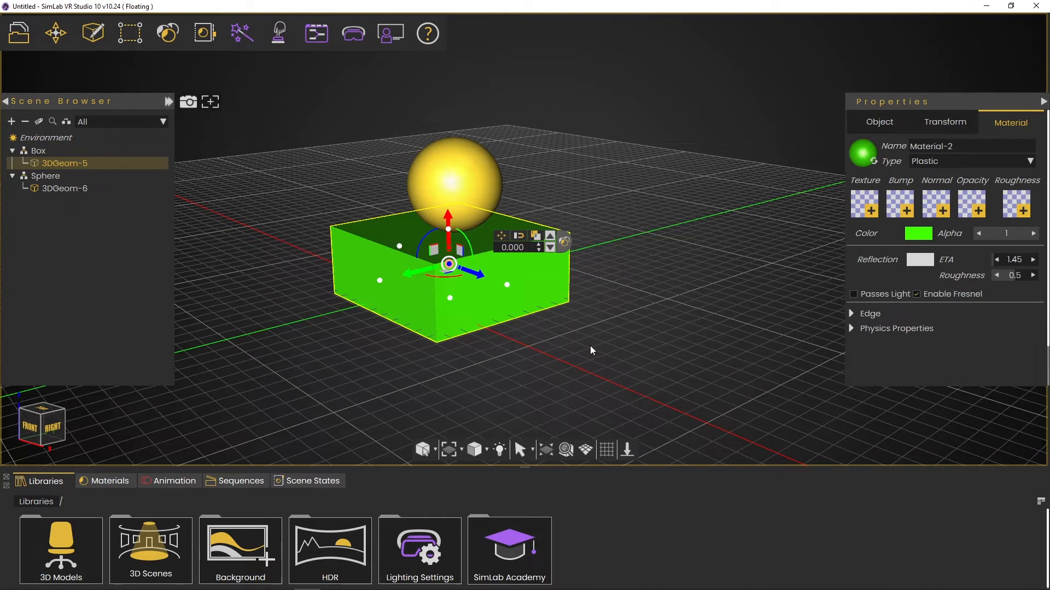
click(48, 177)
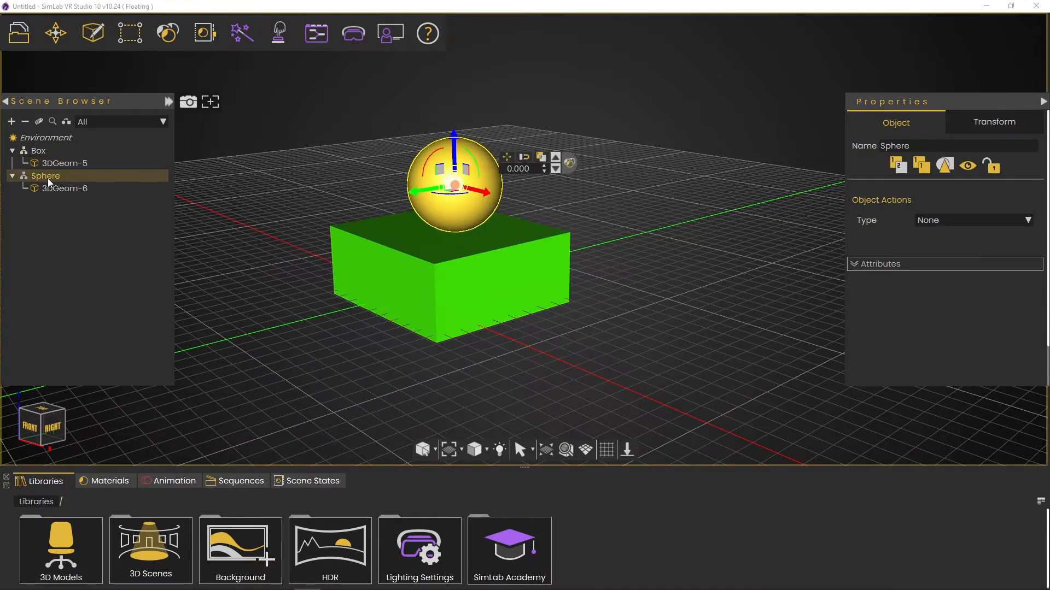
click(42, 154)
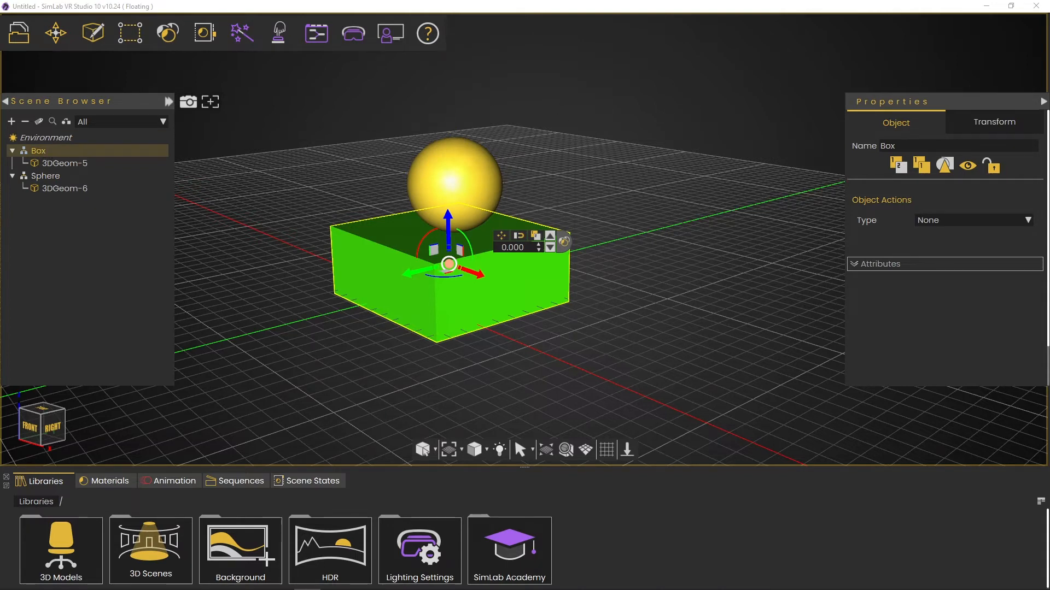
click(320, 43)
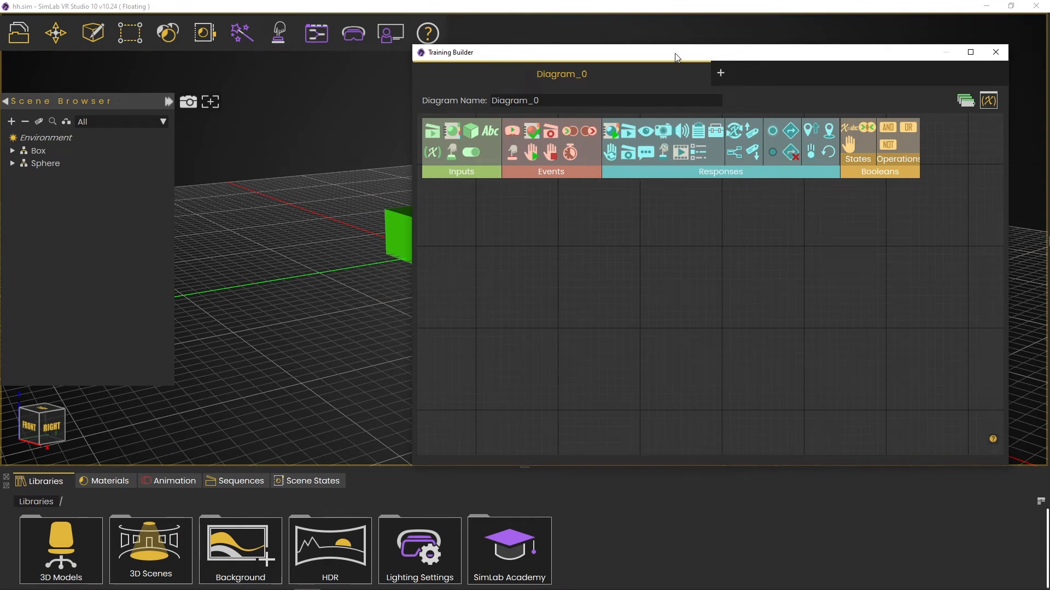
drag(673, 55, 688, 49)
middle_drag(397, 287, 113, 350)
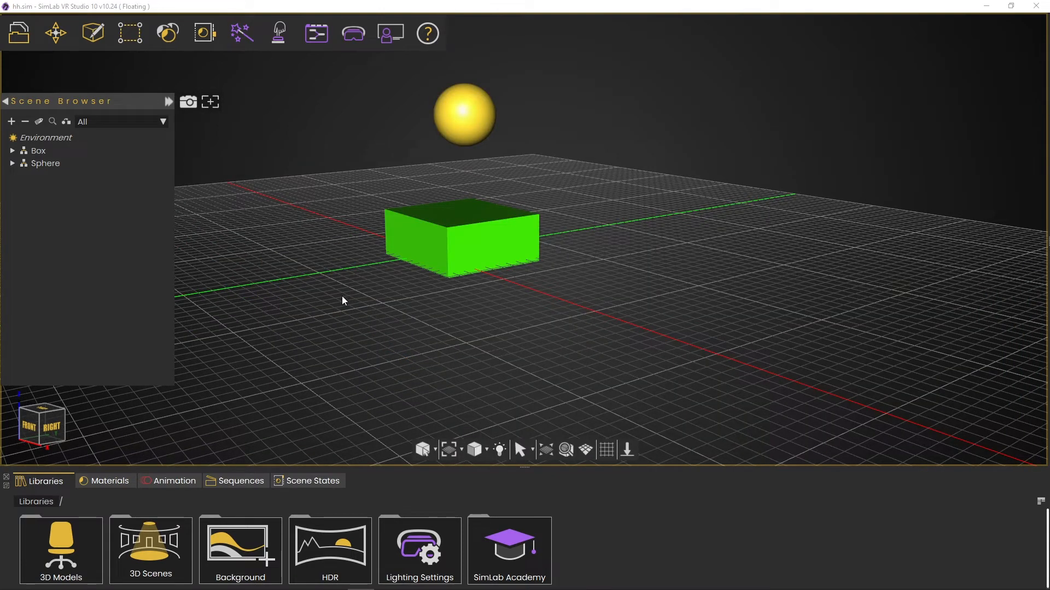
Step: Open the Training Builder and arrange its window beside the box and sphere in the 3D view
click(320, 43)
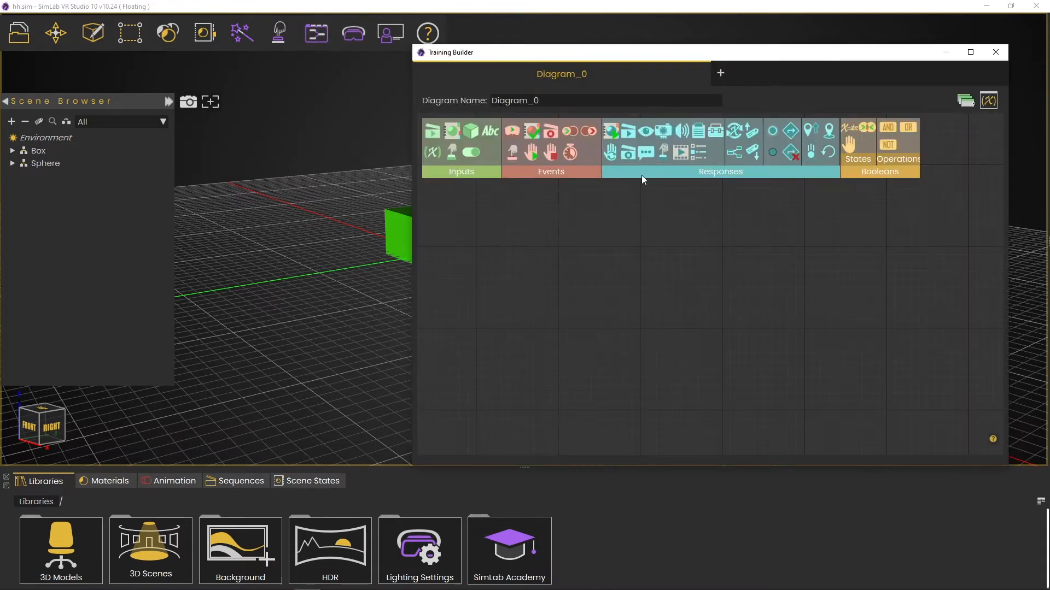
drag(674, 53, 690, 47)
middle_drag(275, 298, 119, 349)
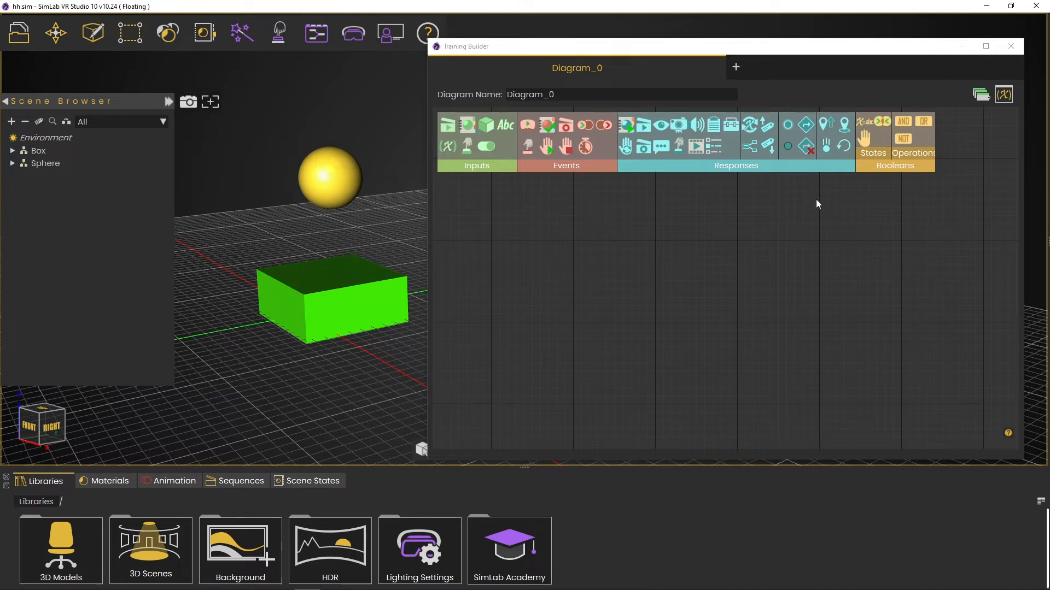
Step: Add a Scene Start event and a Change Node Grabable State response side by side in Diagram_0
click(528, 125)
drag(785, 282, 549, 228)
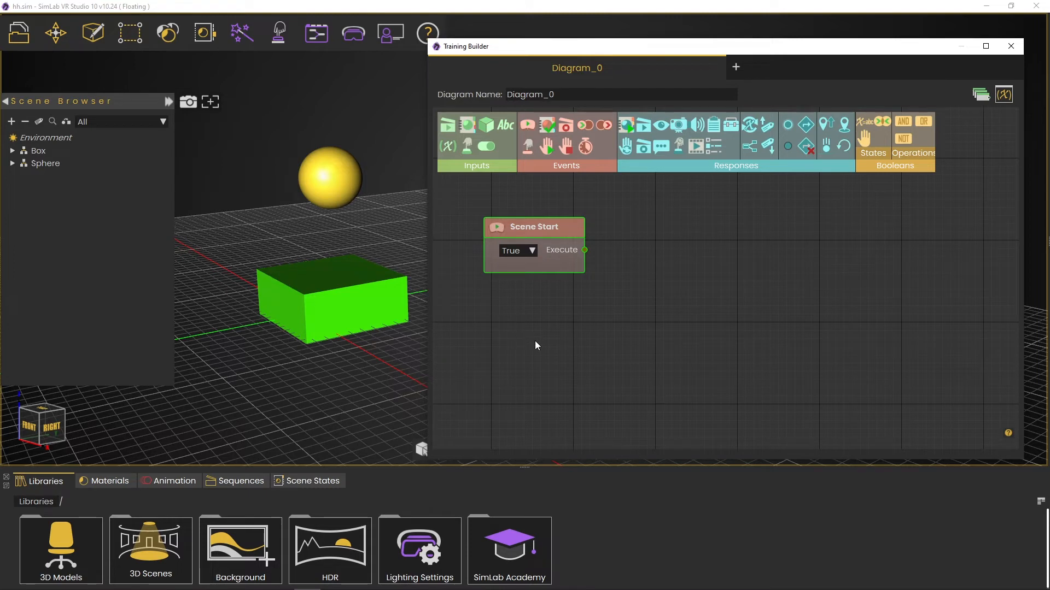
click(624, 150)
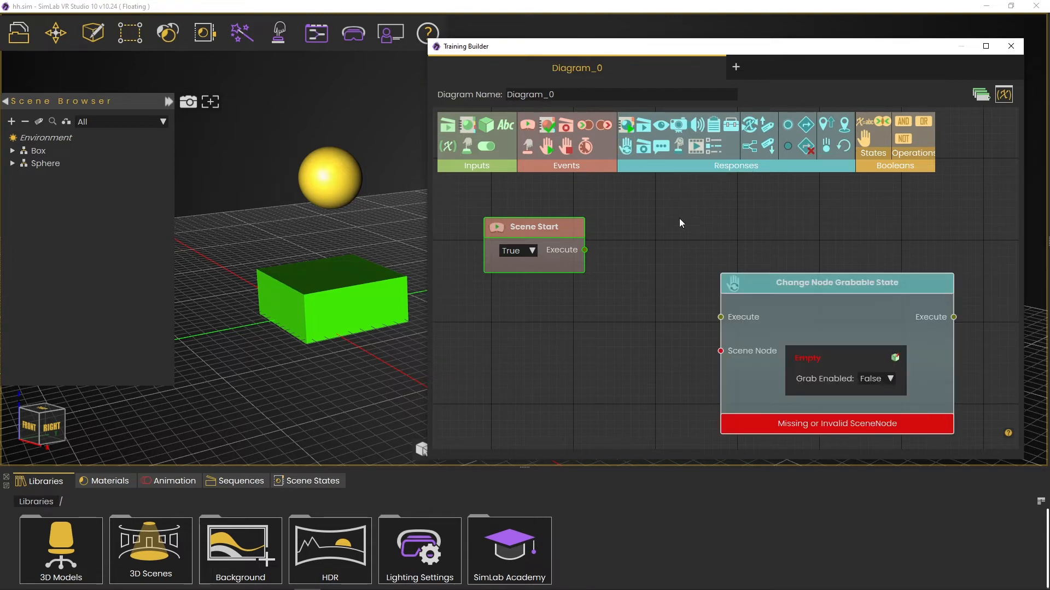
drag(790, 285, 726, 199)
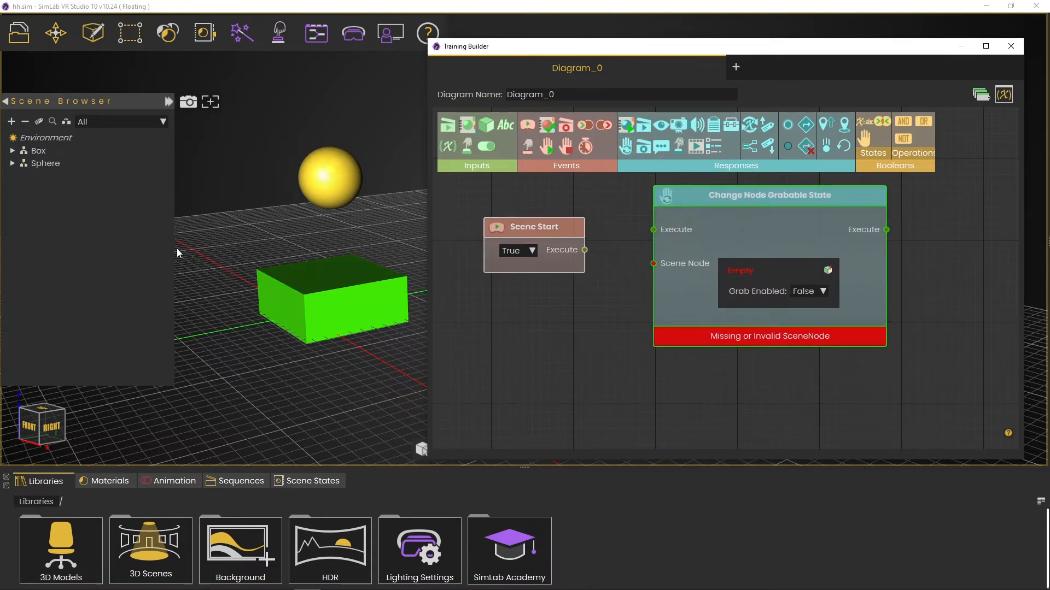
Step: Assign the Sphere to Change Node Grabable State with Grab Enabled set to True, and connect Scene Start's Execute output to it
click(49, 164)
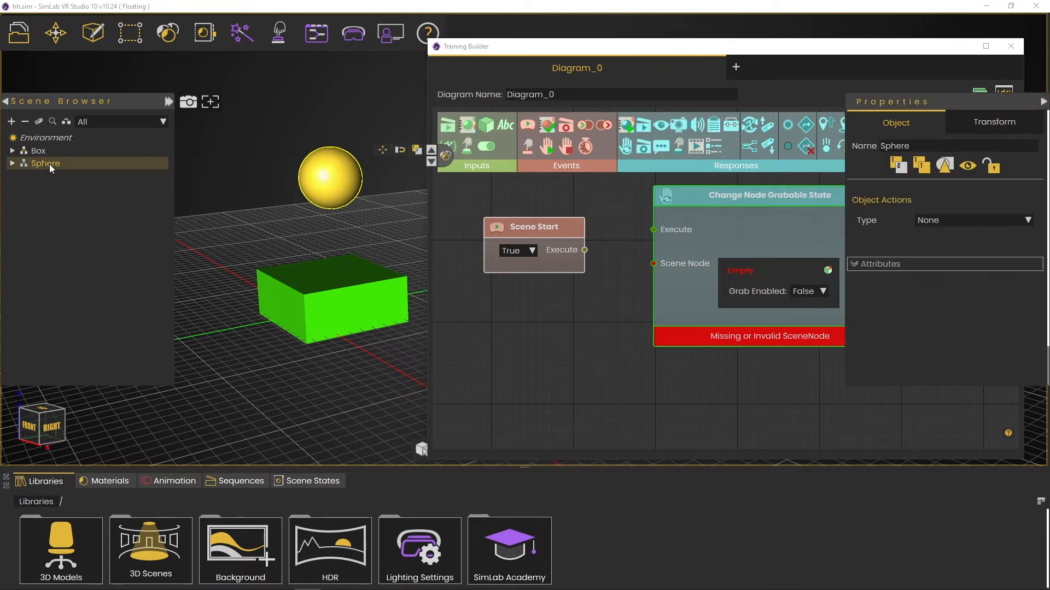
click(827, 271)
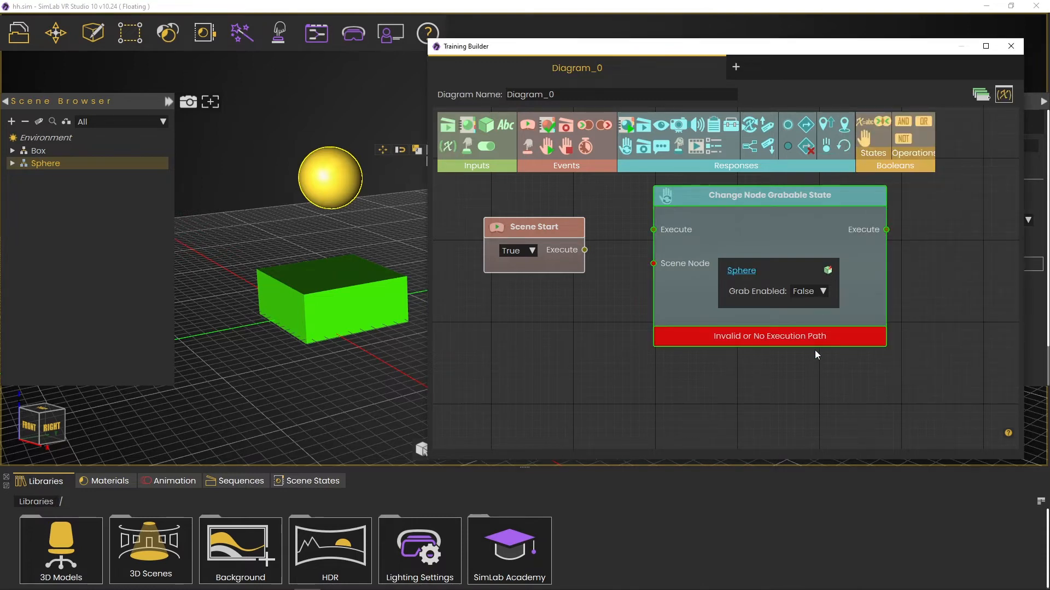
click(823, 292)
click(808, 279)
drag(585, 250, 602, 241)
drag(642, 235, 653, 229)
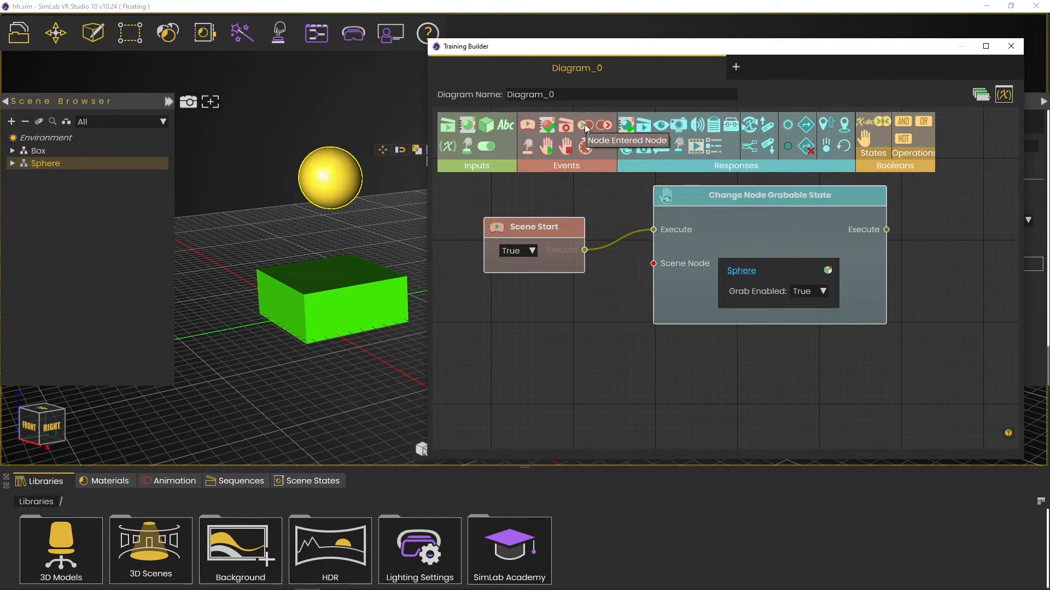
Step: Add a Node Entered Node event and place it below the Change Node Grabable State block
drag(586, 128, 808, 363)
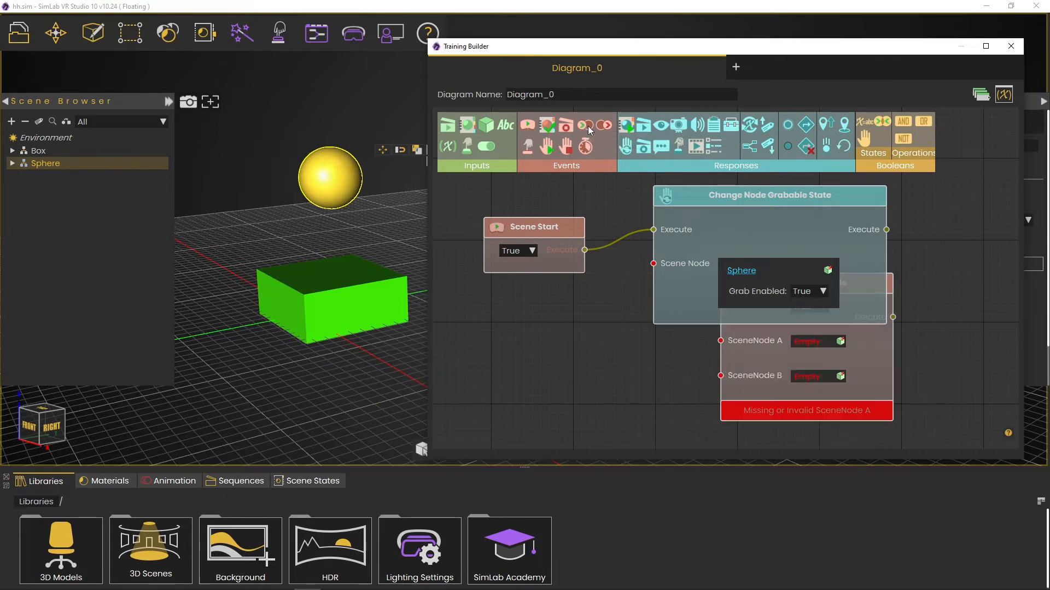
scroll(655, 400, down, 3)
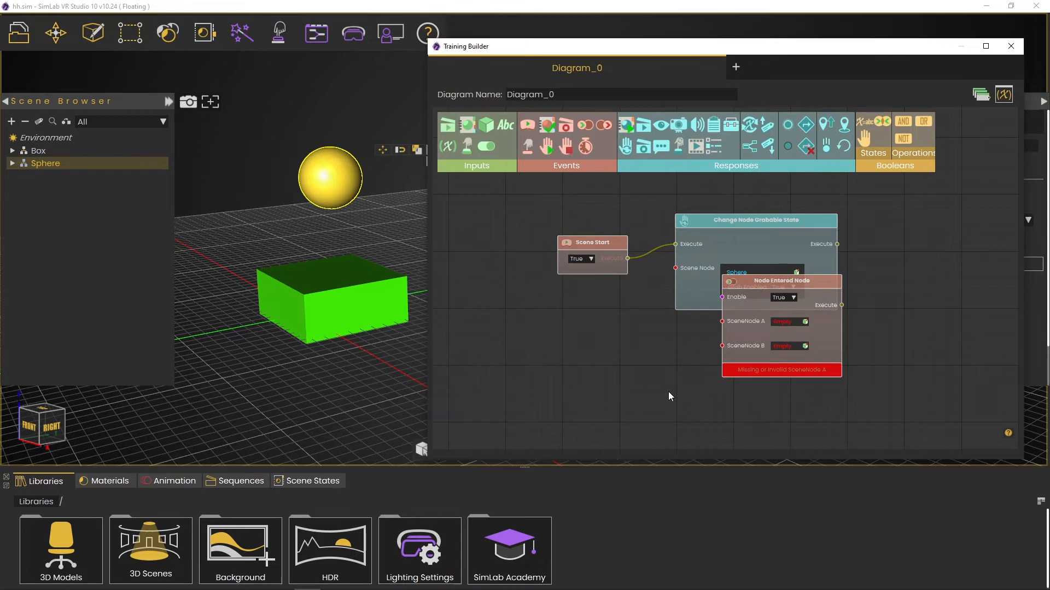
drag(668, 393, 629, 390)
drag(785, 281, 760, 330)
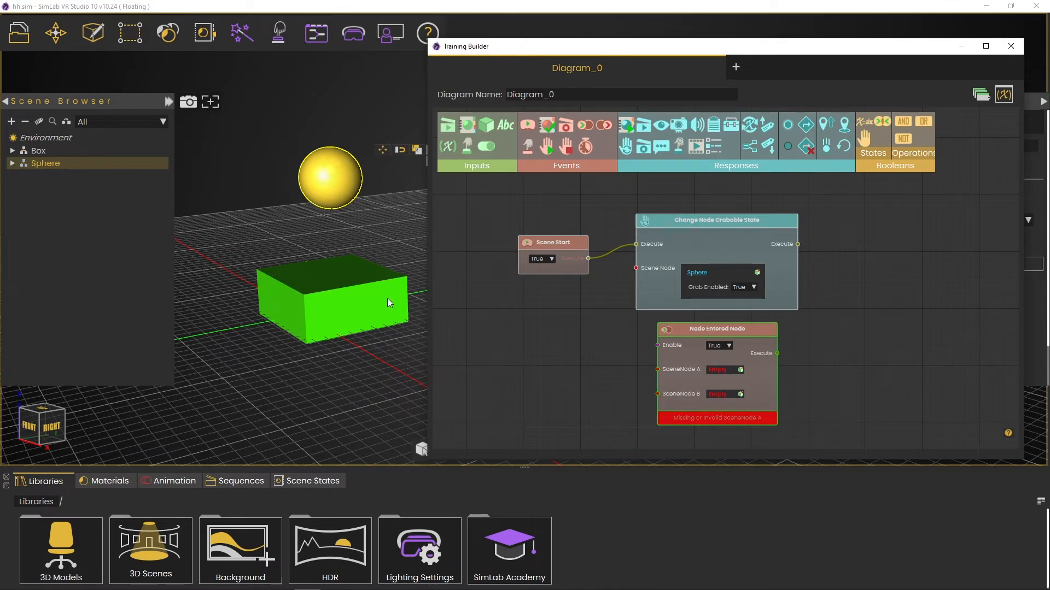
Step: Assign Sphere as SceneNode A and Box as SceneNode B of Node Entered Node, and place the block below Scene Start
click(740, 369)
click(38, 153)
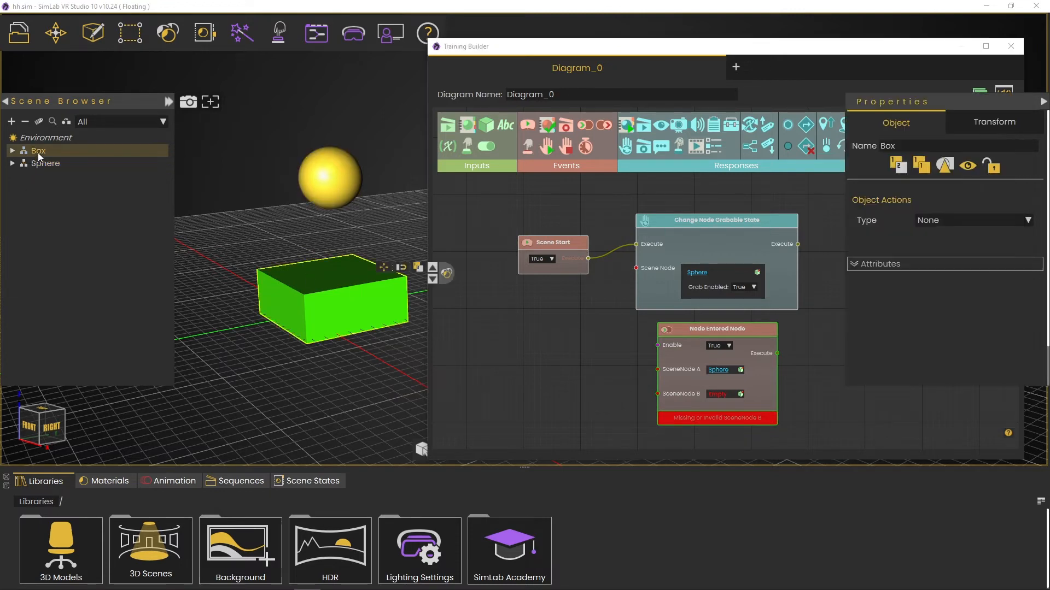
click(740, 394)
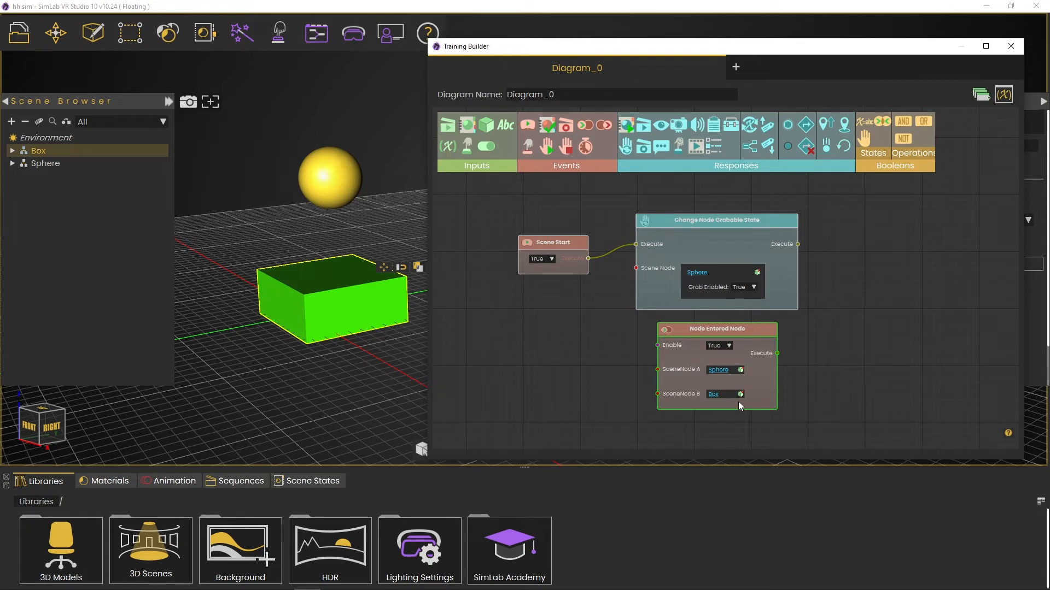
drag(759, 337, 627, 339)
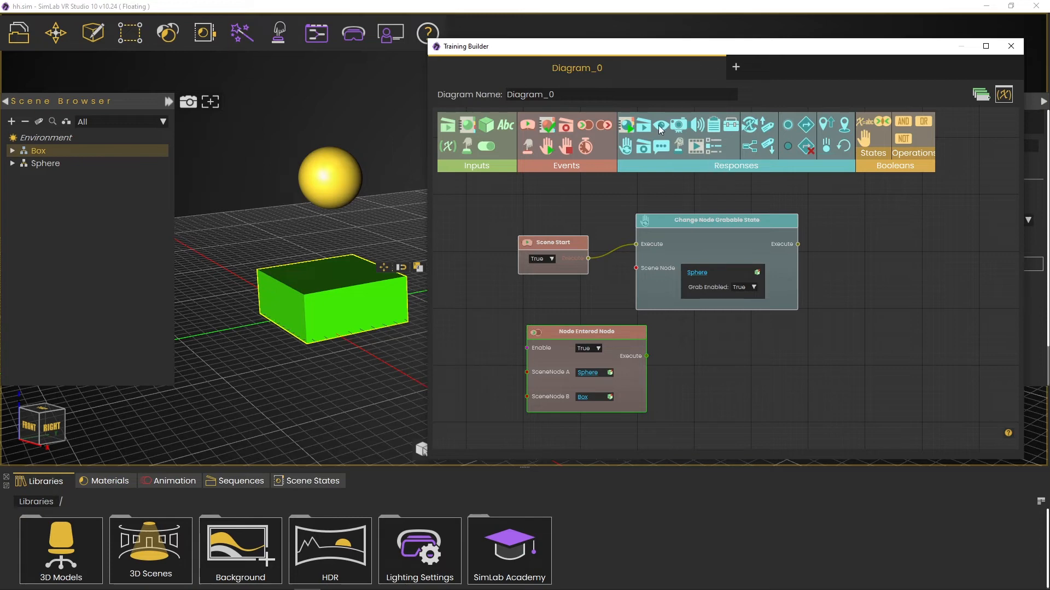
Step: Add a Show/Hide response for the Box and connect Node Entered Node's Execute output to it
drag(660, 130, 792, 335)
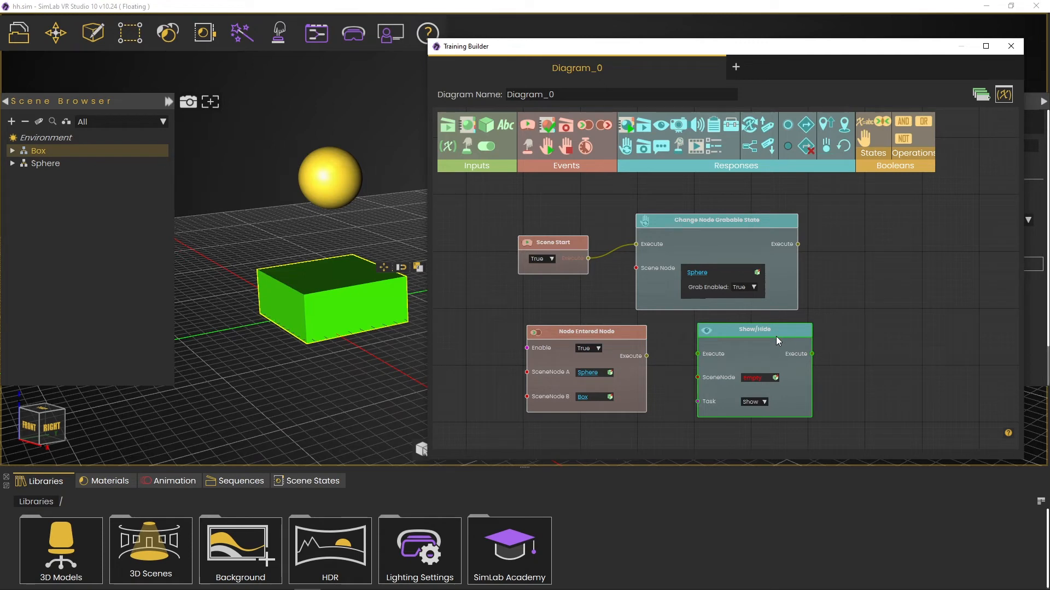
drag(646, 356, 697, 361)
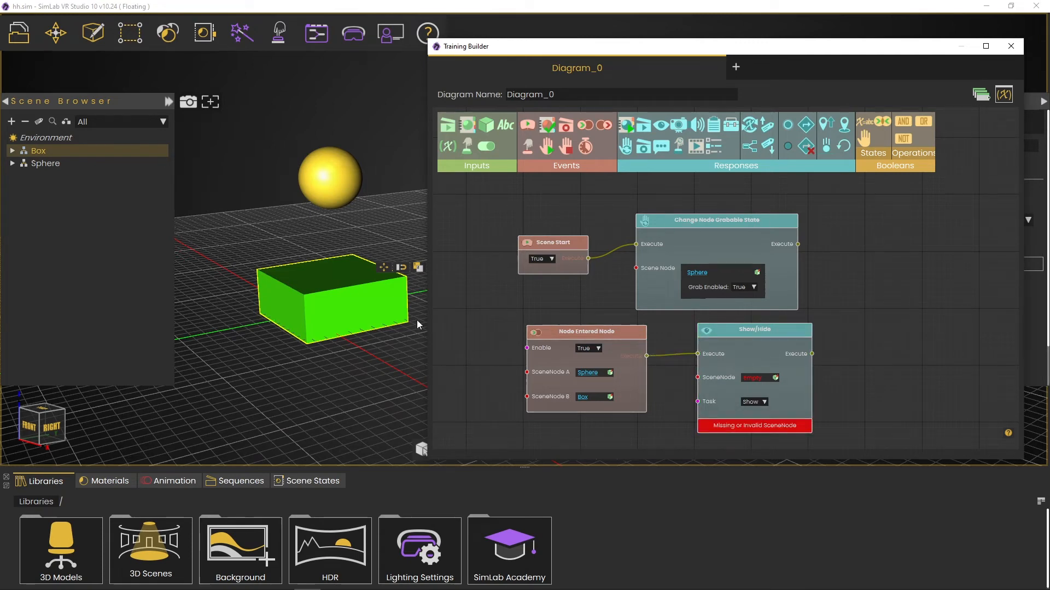
click(775, 378)
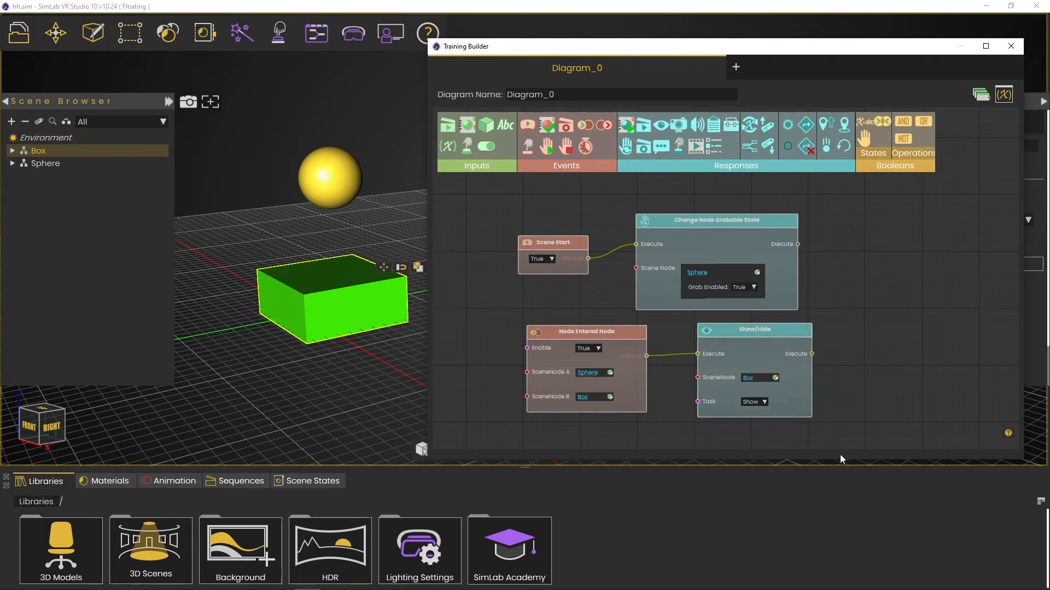
Step: Set the Box's Show/Hide task to Hide and close the Training Builder
click(763, 402)
click(764, 414)
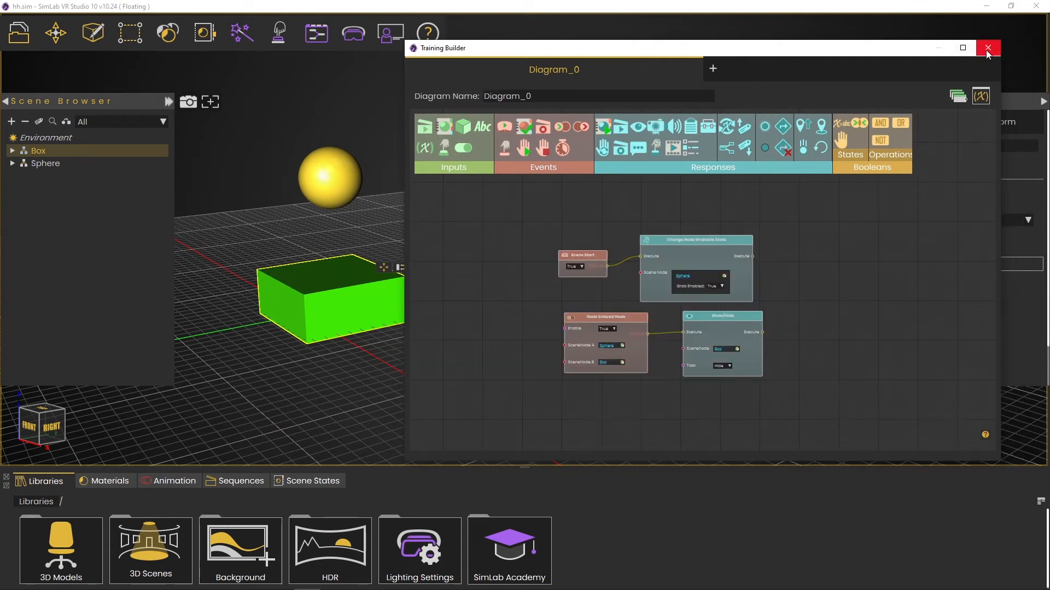
click(987, 50)
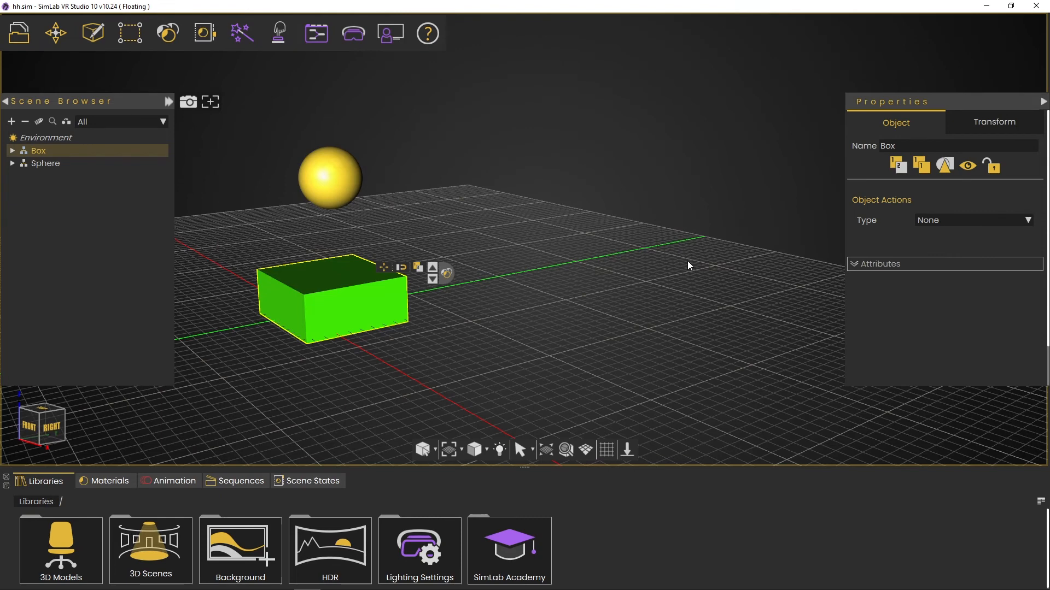
Step: Create a plane centred at 0 0 0 with a width of 1.00 and a depth of 1.00
click(93, 41)
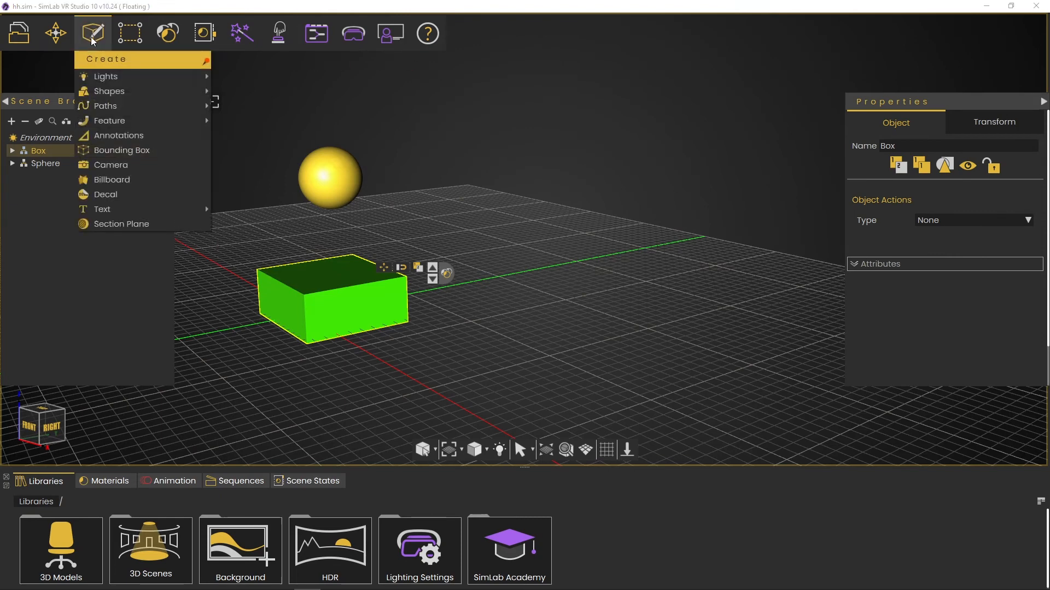
mouse_move(100, 94)
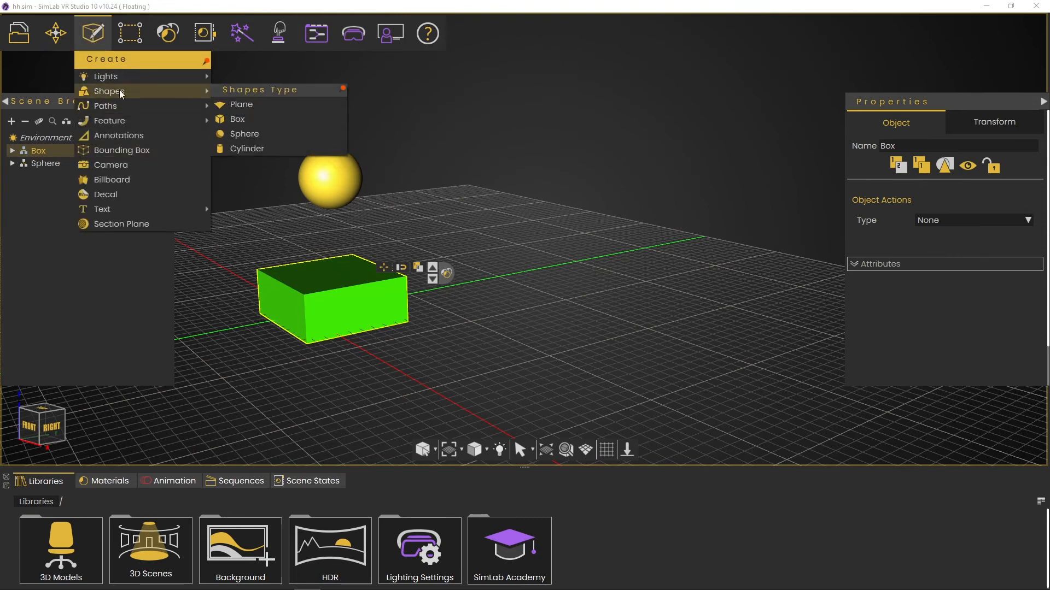
click(234, 104)
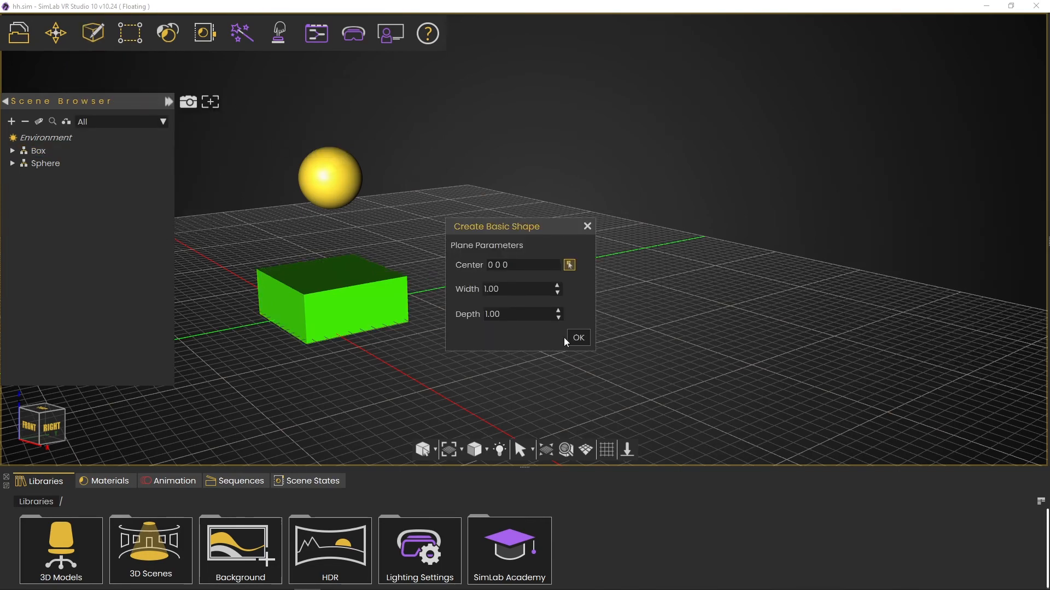
click(579, 339)
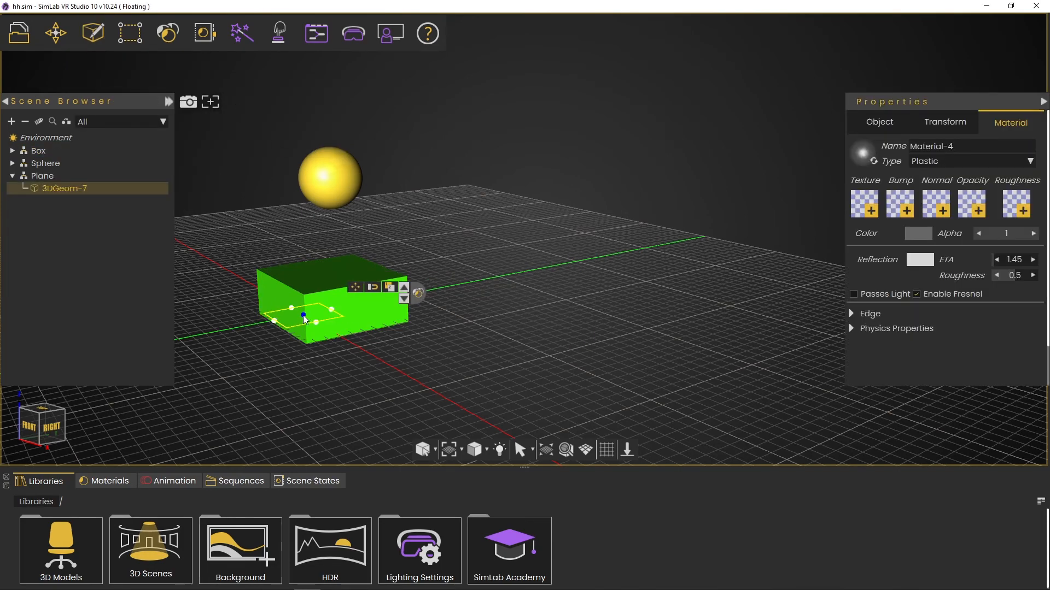
Step: Scale the plane up uniformly by about 32.27 to form a large ground under the box and sphere
middle_drag(304, 318, 376, 331)
click(351, 298)
drag(299, 324, 502, 304)
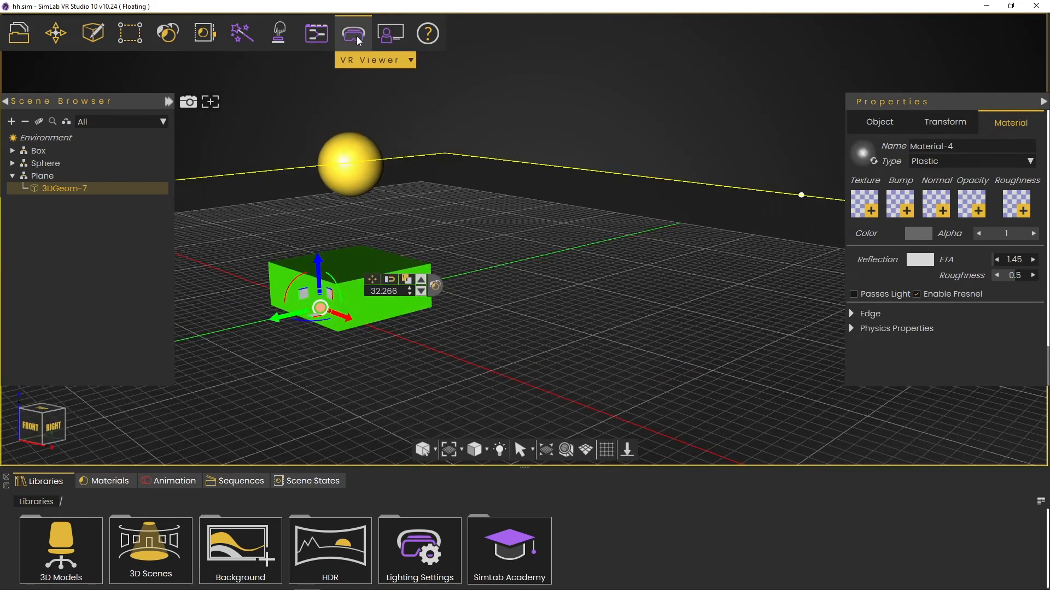
Step: Show the scene in the VR Viewer using Desktop mode
click(356, 36)
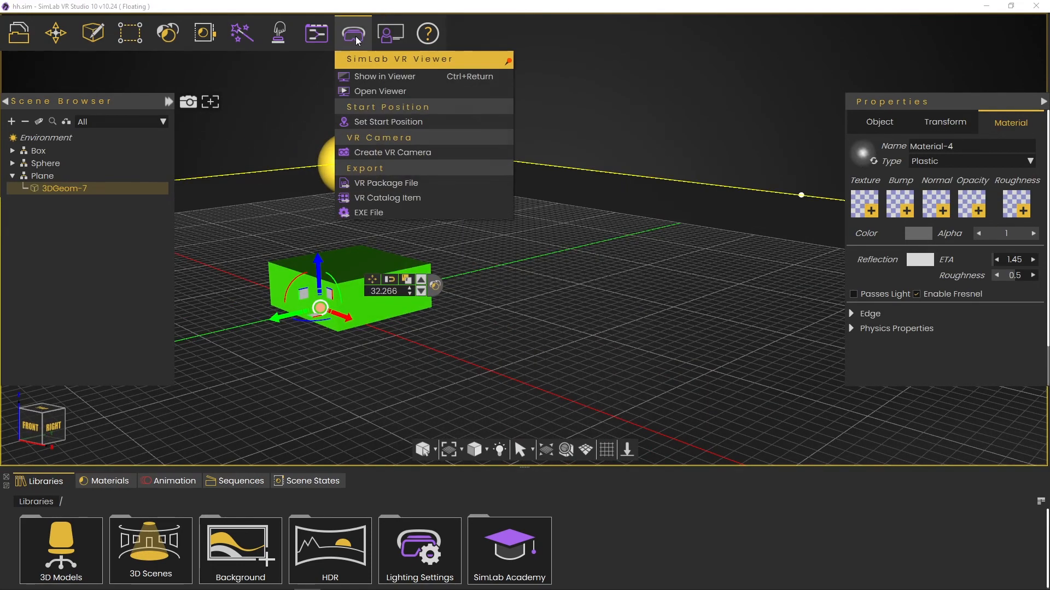
click(369, 77)
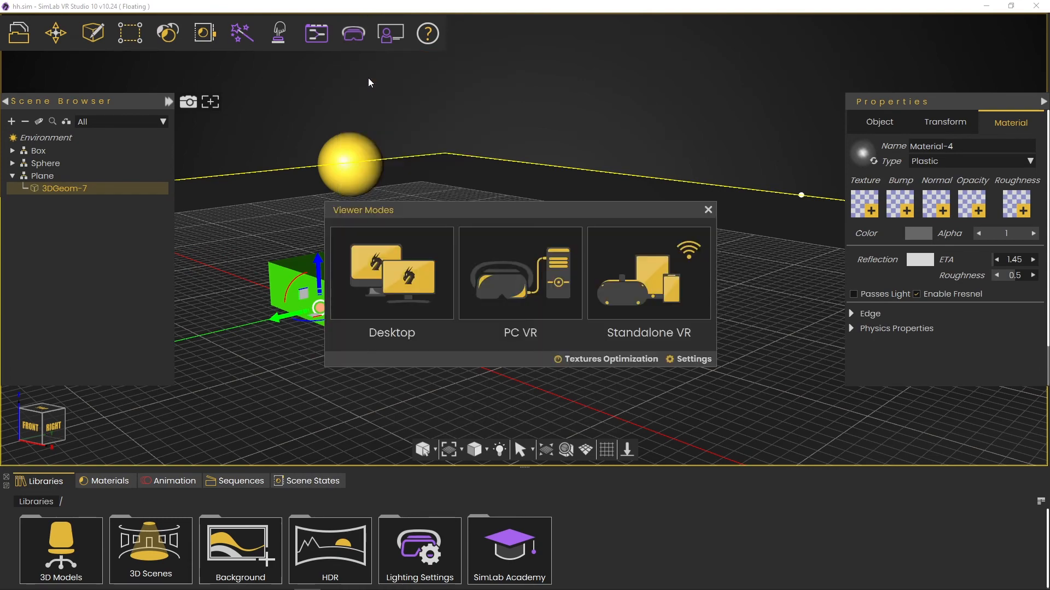
click(404, 293)
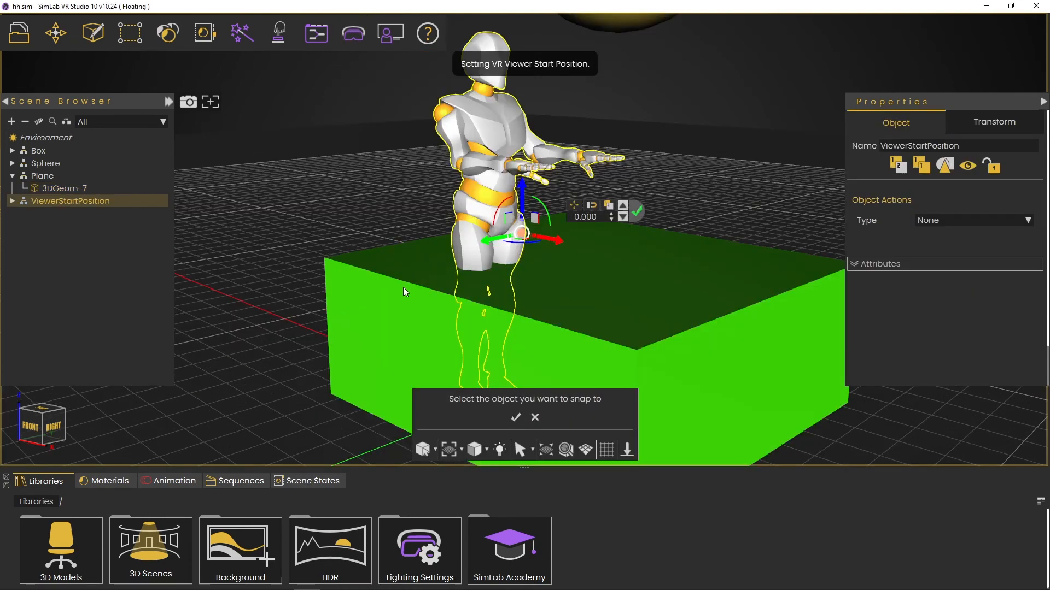
Step: Place the viewer start position on the ground facing the box, shift it about 1.36 along the red axis, and accept it
right_drag(414, 276, 321, 113)
middle_drag(424, 291, 241, 274)
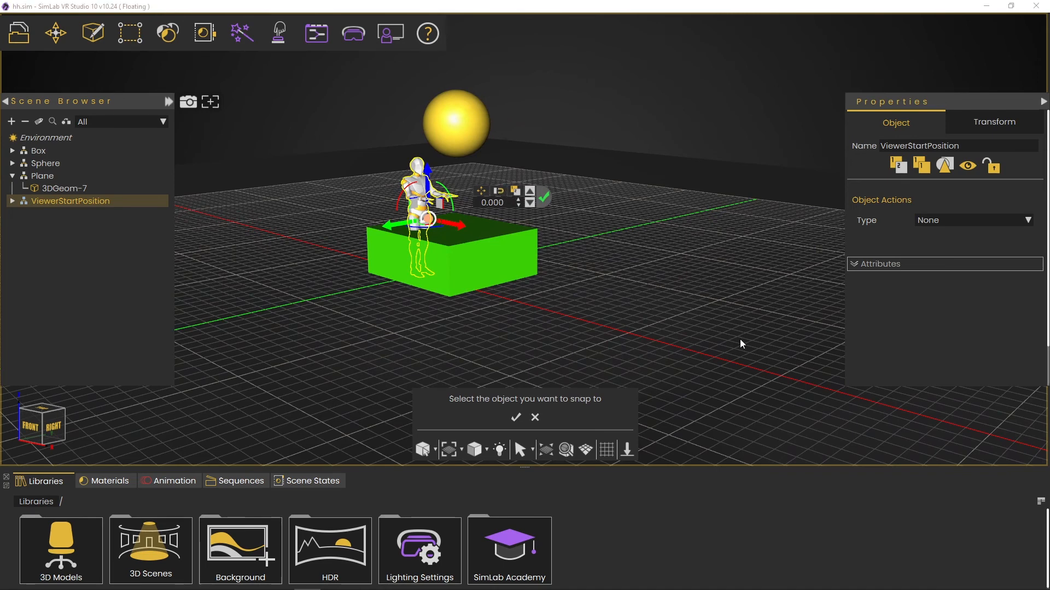
click(730, 360)
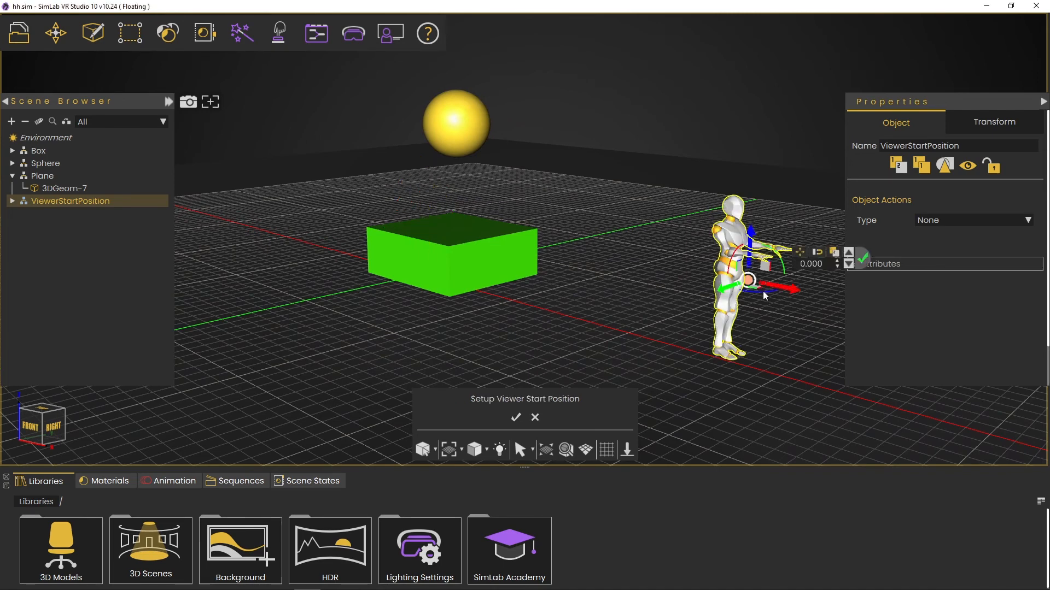
click(585, 266)
drag(789, 290, 684, 276)
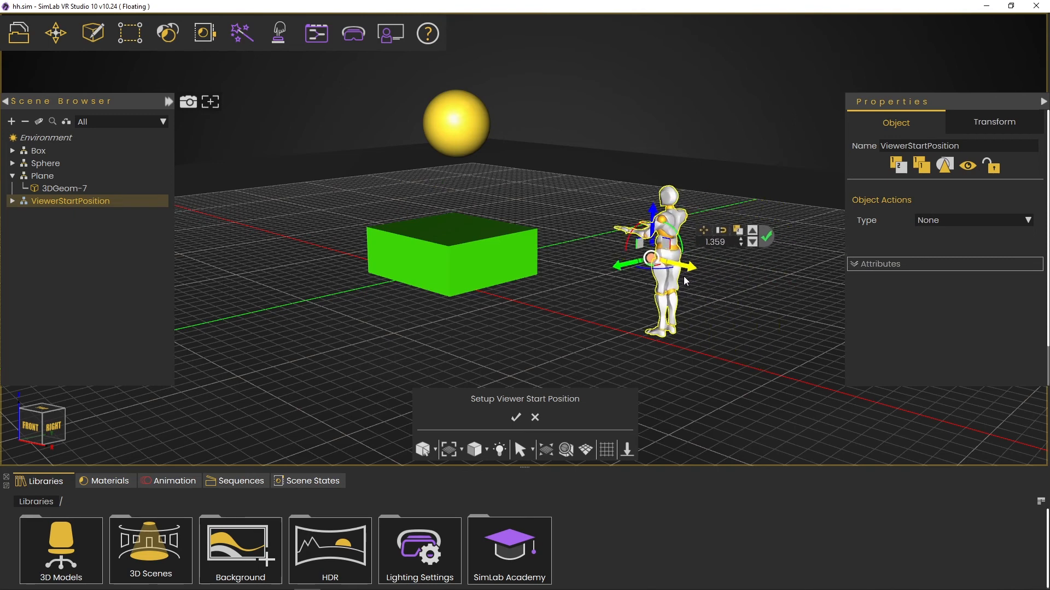
click(516, 417)
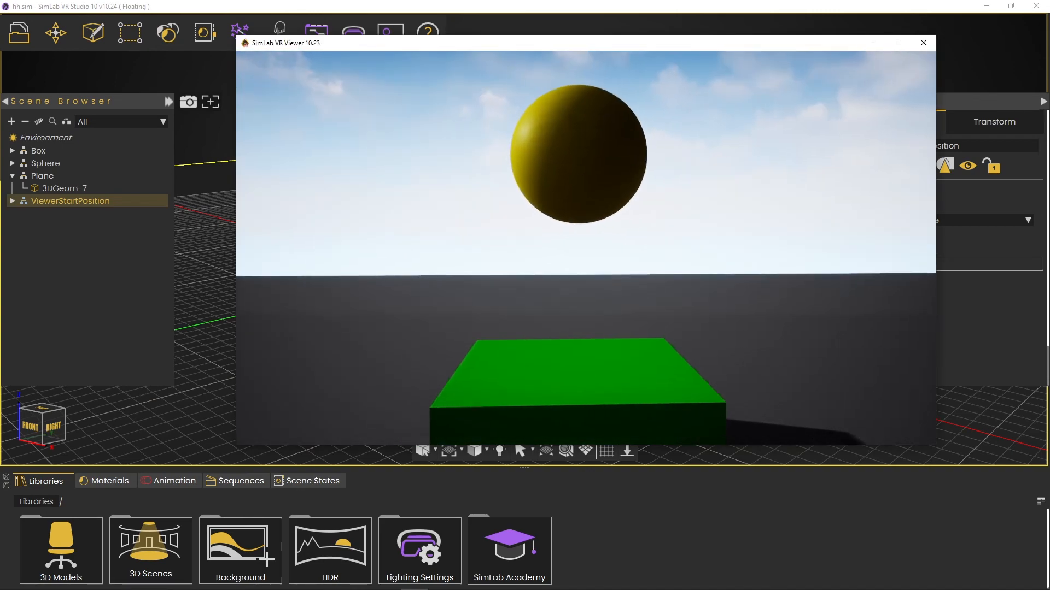
Step: Examine the sphere and box in the viewer by moving forward, backward, sideways, up and down around them
key(s)
key(w)
key(s)
key(w)
key(a)
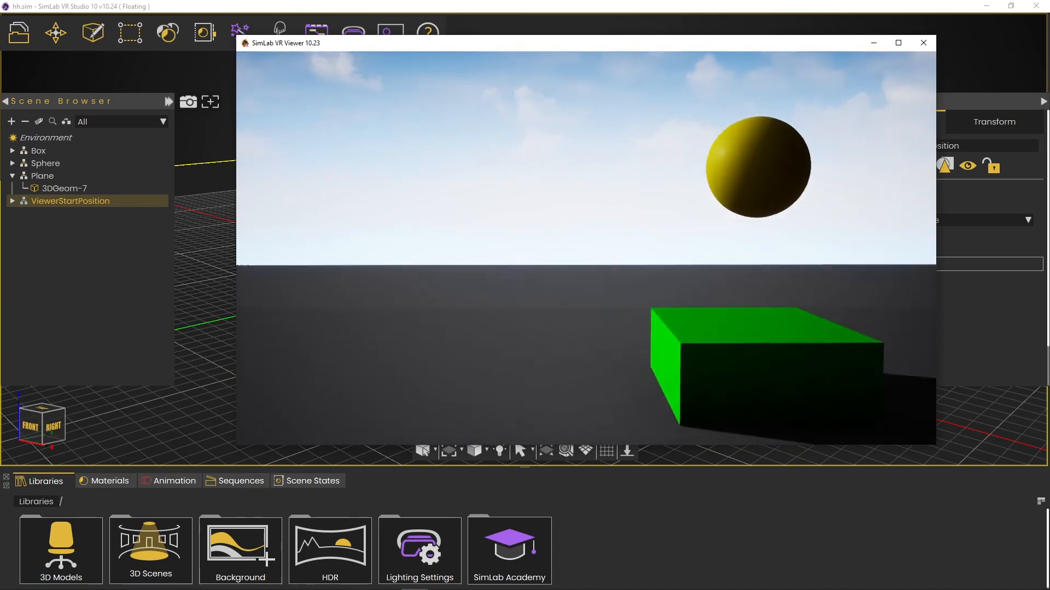
key(d)
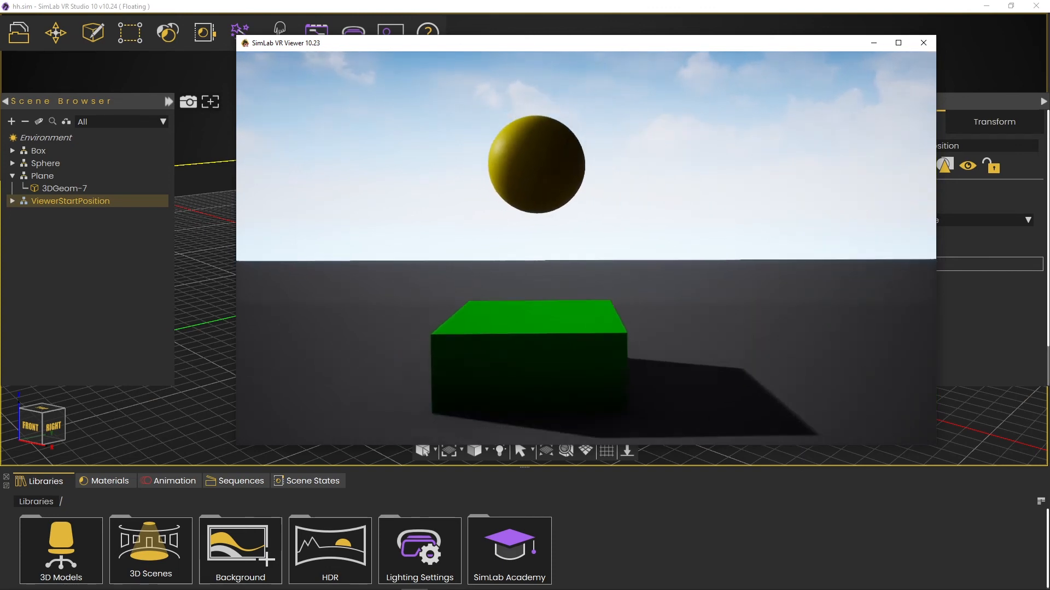
key(w)
key(s)
key(e)
key(q)
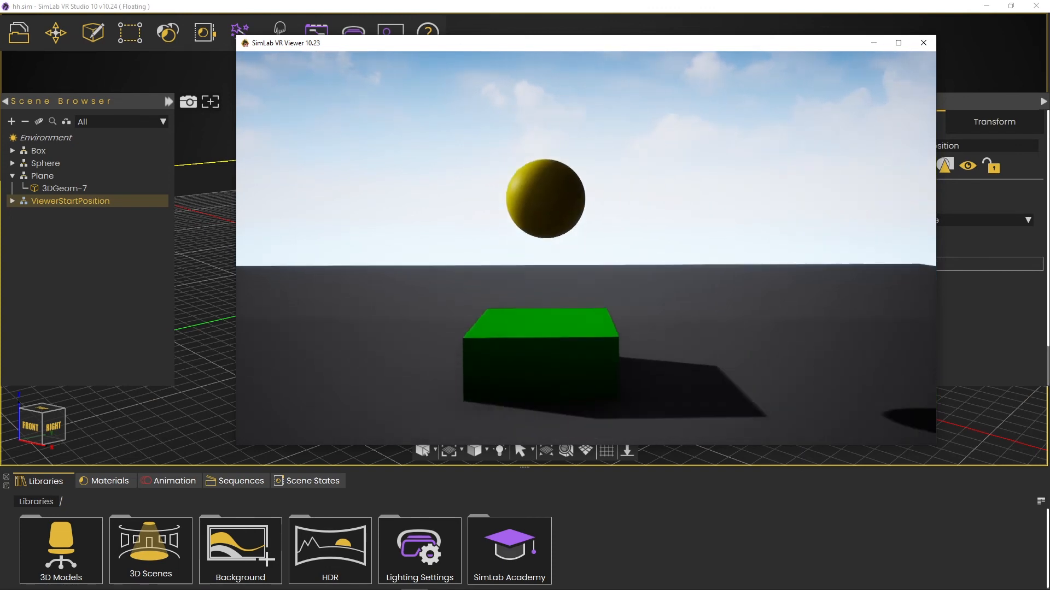
key(e)
key(q)
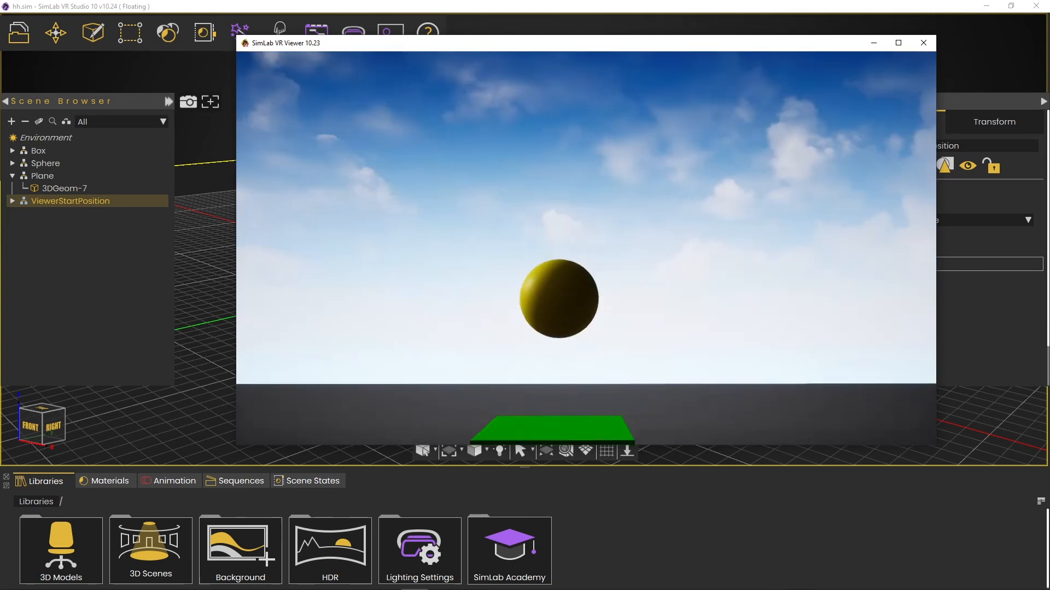
key(w)
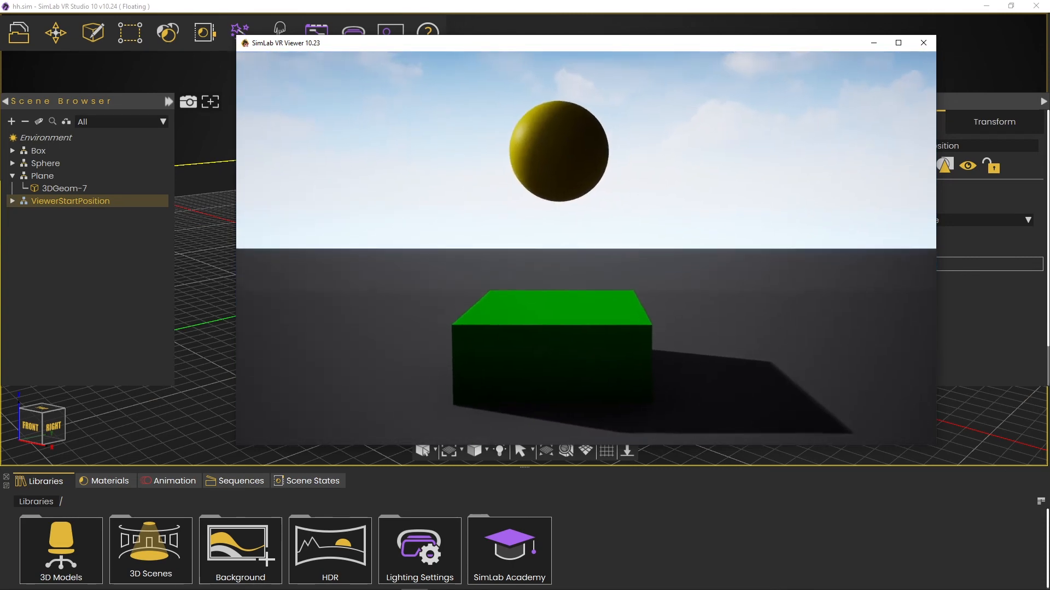